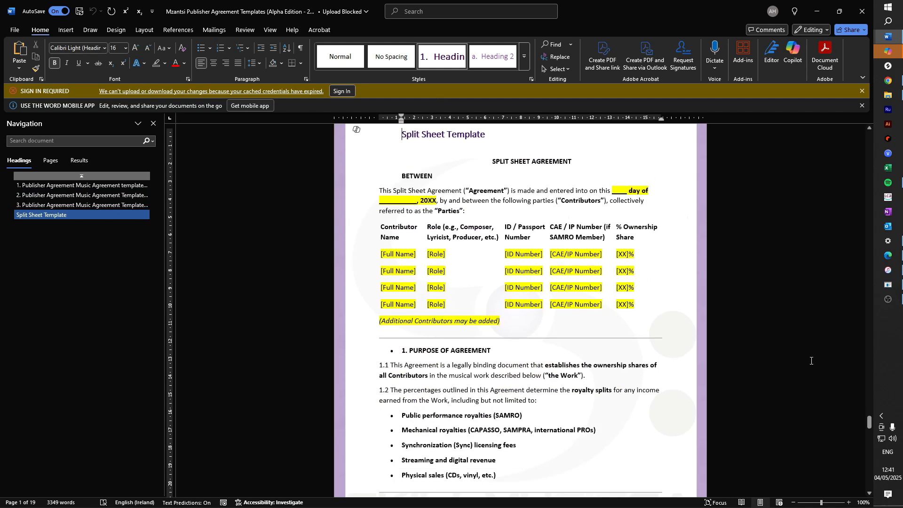
- Select the split sheet agreement through the signature table in Word, then switch to the blank Google Doc
left_click(872, 427)
left_click_drag(871, 427, 871, 421)
mouse_move(485, 212)
left_mouse_down()
mouse_move(641, 278)
mouse_move(574, 296)
mouse_move(592, 320)
mouse_move(603, 372)
left_mouse_up()
scroll(575, 297, "down", 12)
scroll(591, 321, "down", 16)
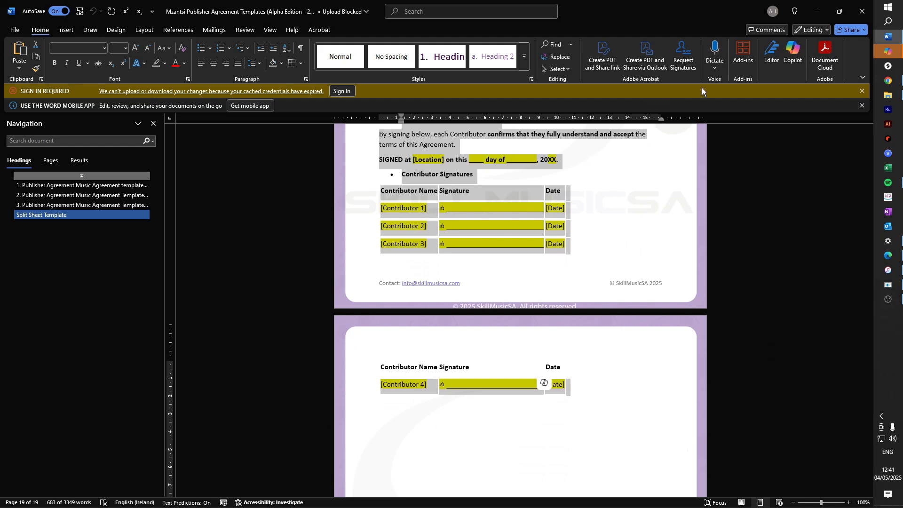
left_click(889, 80)
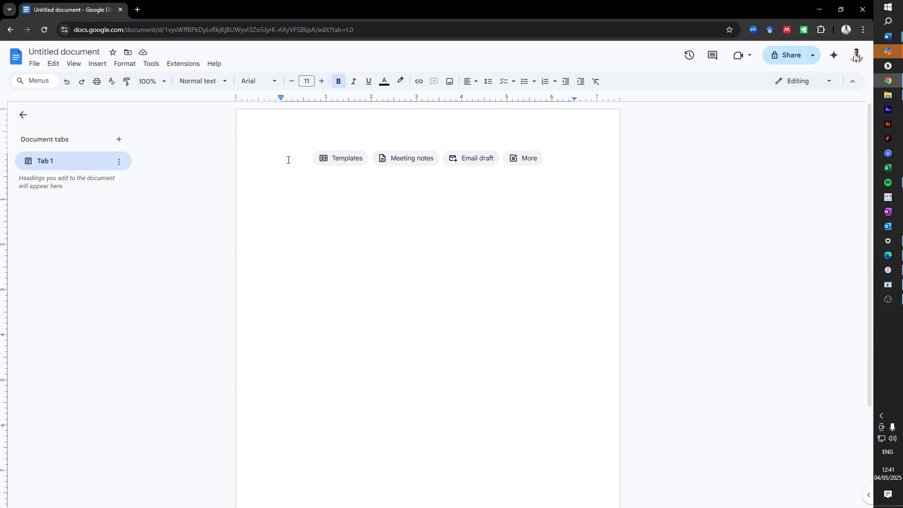
- Paste the copied agreement into the untitled Google Doc and scroll back to the top
key("ctrl+v")
right_click(306, 179)
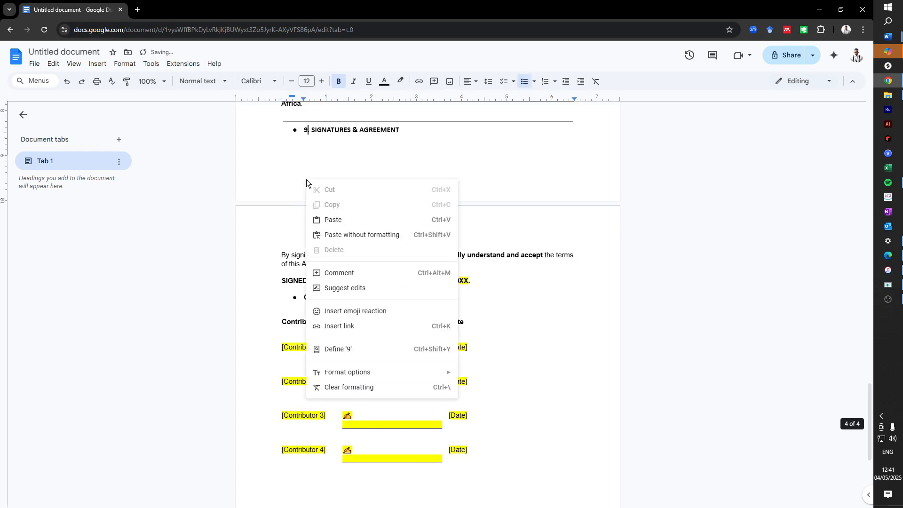
left_click(630, 415)
scroll(542, 461, "up", 2)
scroll(542, 461, "up", 20)
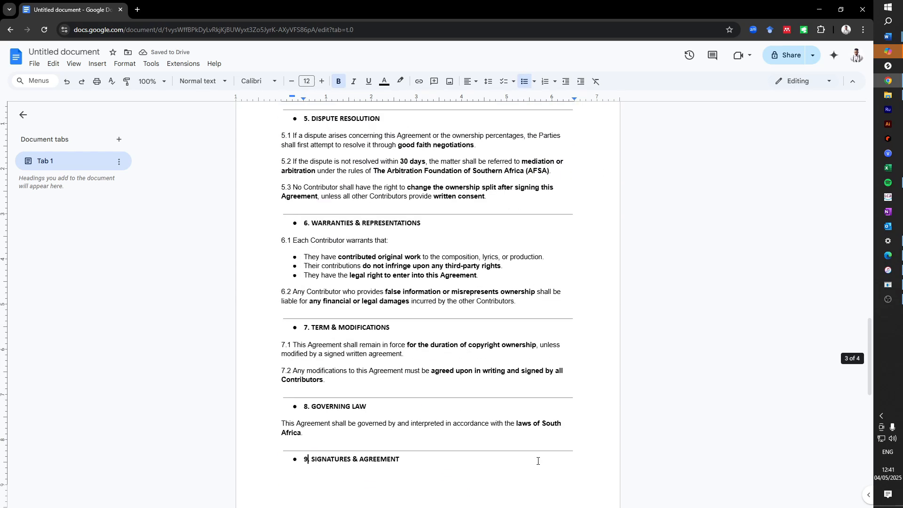
scroll(538, 461, "up", 4)
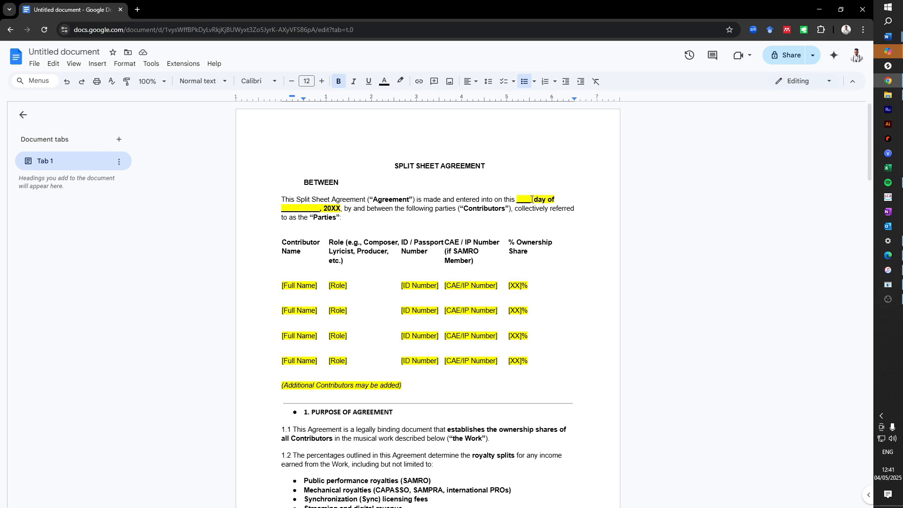
- Fill the opening date blanks with 04, May and 2025
left_click_drag(532, 199, 517, 199)
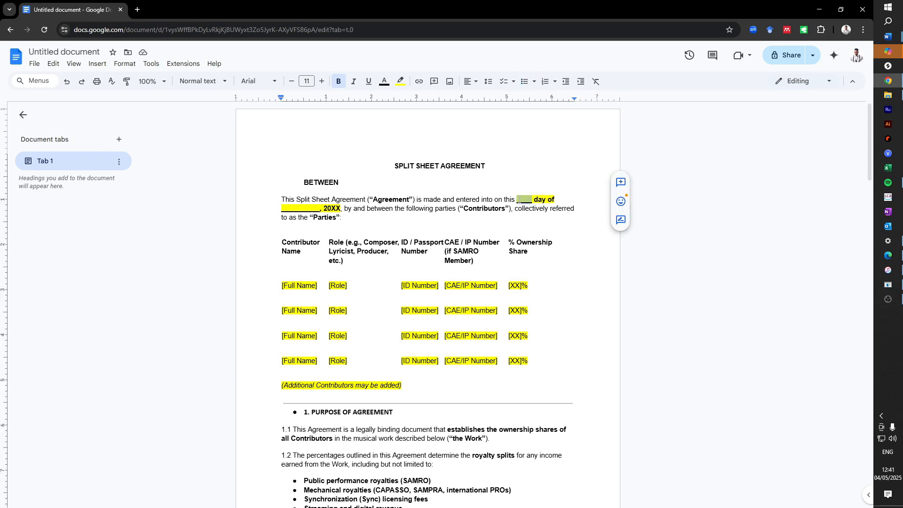
type("04")
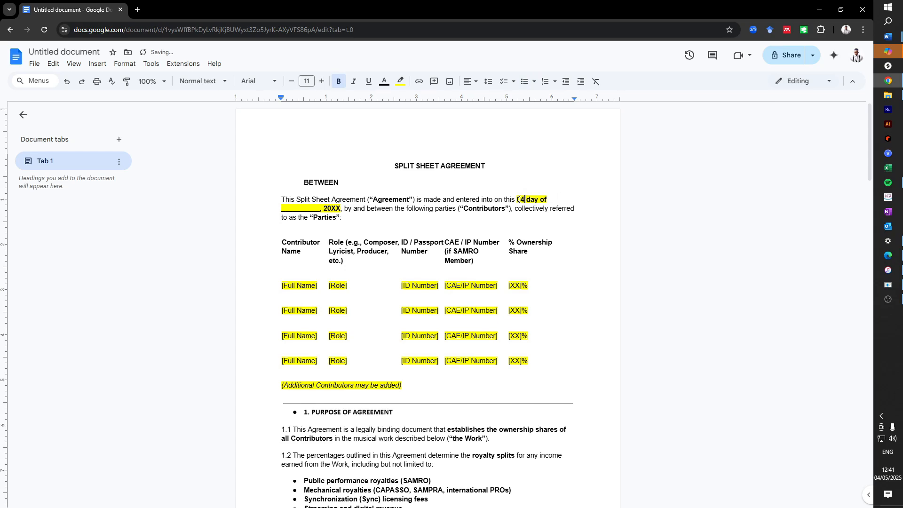
left_click_drag(321, 208, 284, 212)
double_click(314, 208)
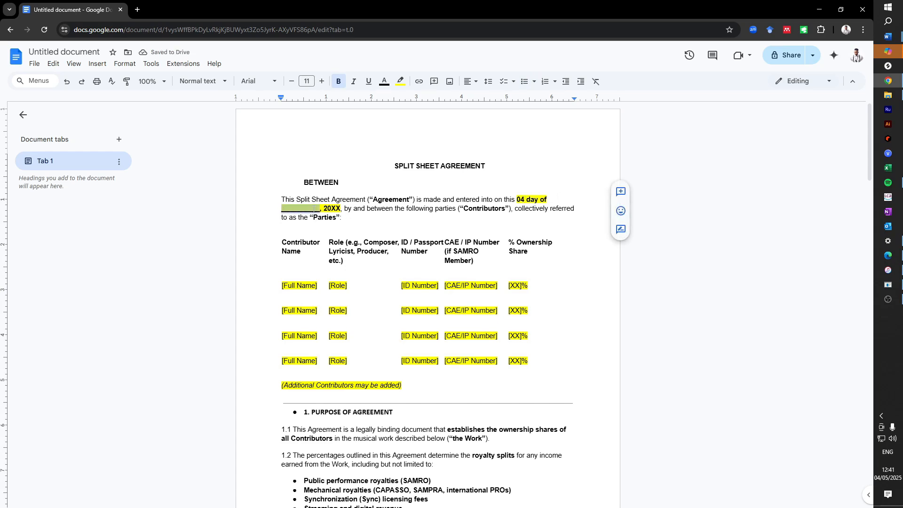
type("MAy")
key("BackSpace")
key("BackSpace")
type("ay")
double_click(295, 211)
type("2025")
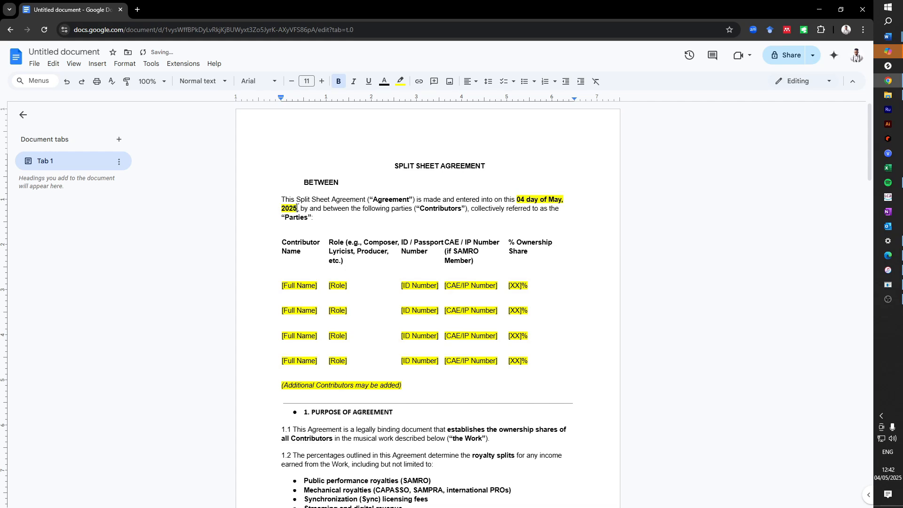
- Remove the yellow highlight from the date '04 day of May, 2025'
left_click_drag(517, 199, 300, 212)
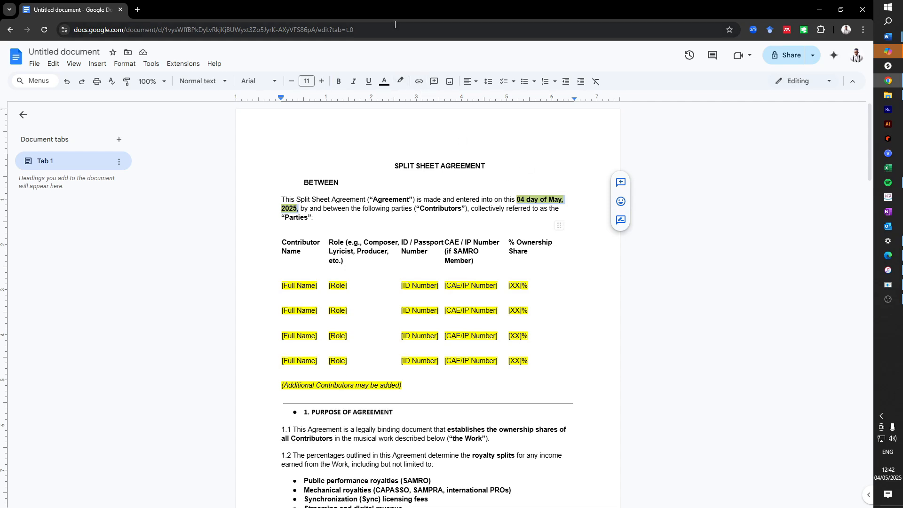
left_click(401, 83)
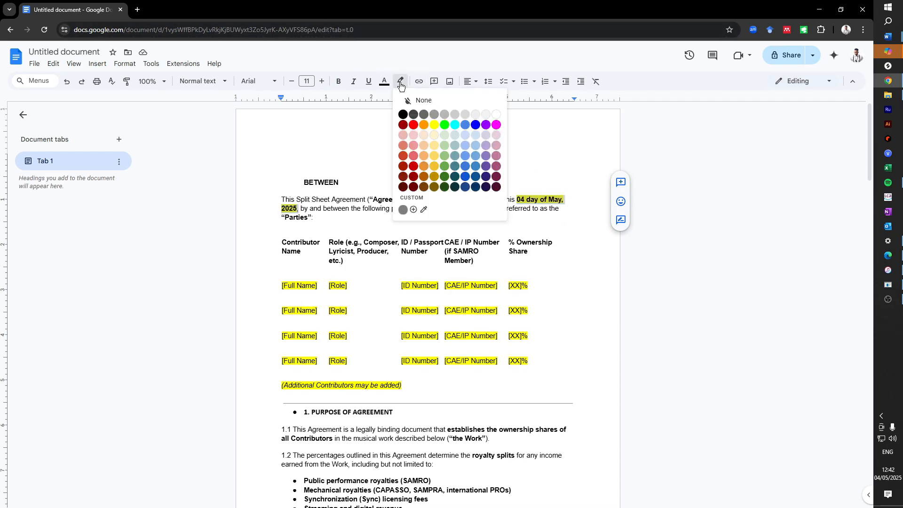
left_click(423, 99)
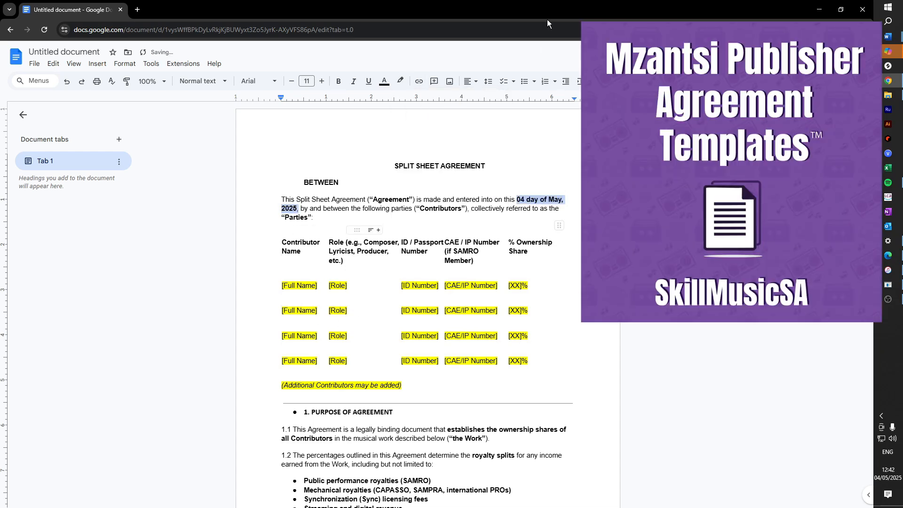
left_click(539, 243)
scroll(513, 263, "down", 1)
scroll(513, 263, "down", 2)
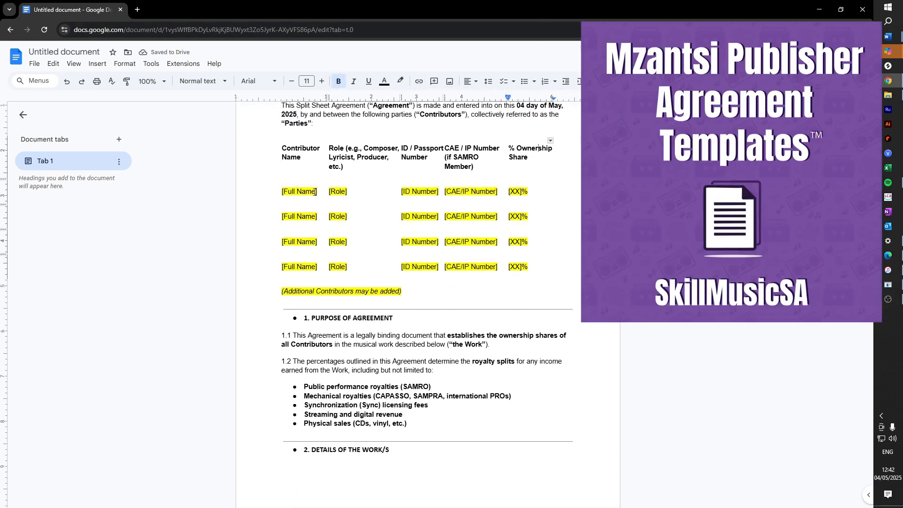
- Replace the first row's Full Name and Role placeholders with the contributor's name and Composer
left_click_drag(317, 192, 277, 192)
key("BackSpace")
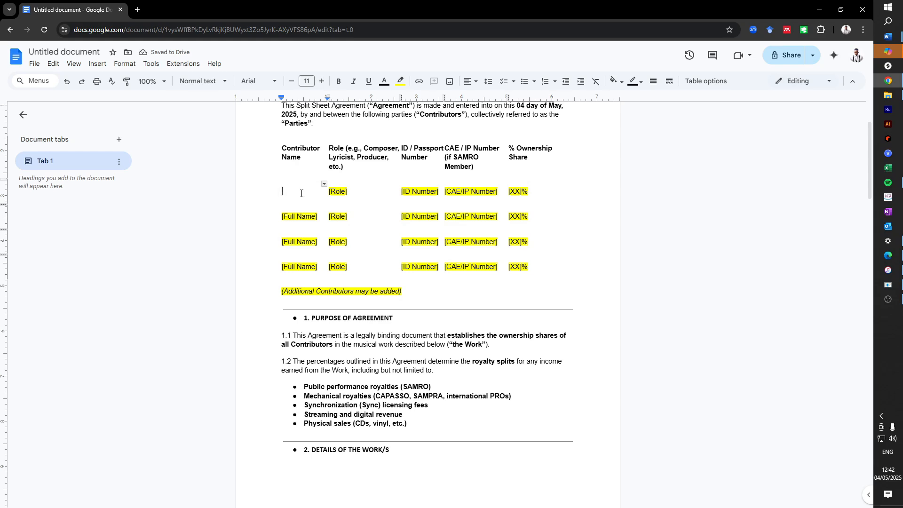
left_click_drag(351, 192, 329, 192)
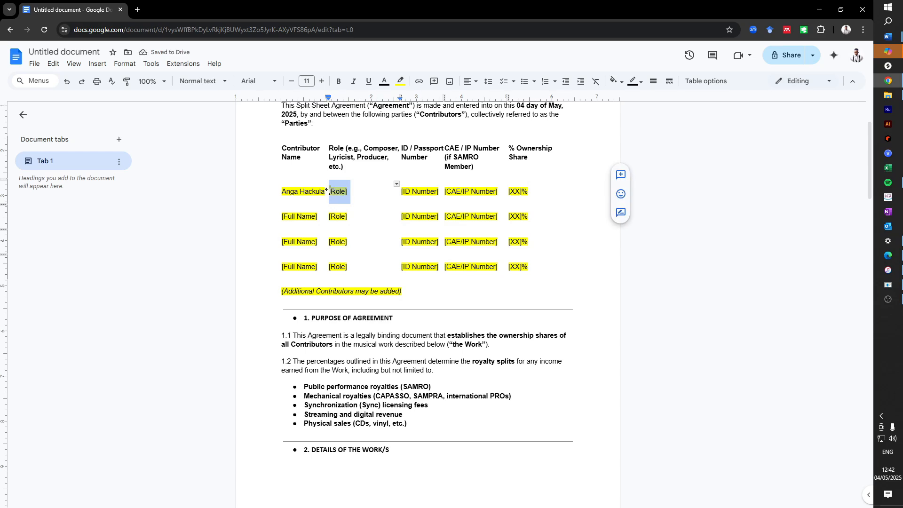
type("Composer")
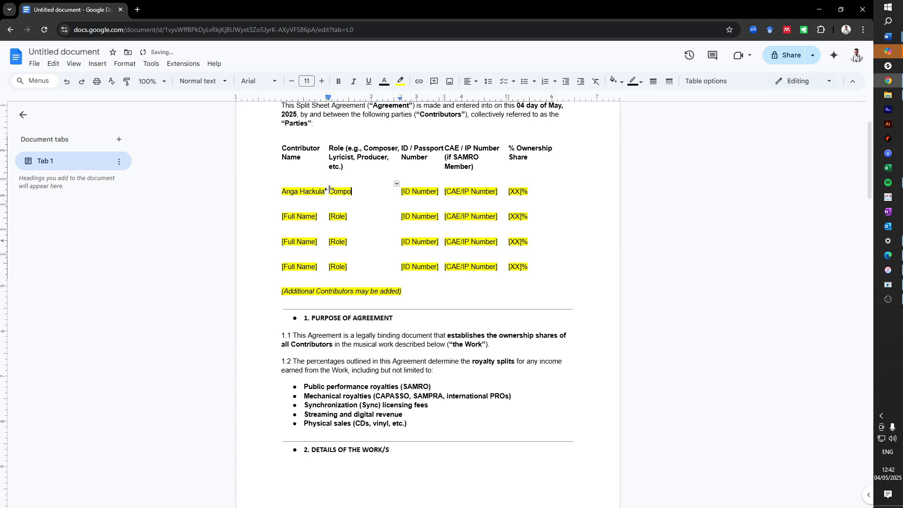
- Enter the first contributor's ID number, undoing an accidental column resize
left_click(432, 191)
left_click_drag(442, 191, 410, 192)
left_click(404, 193)
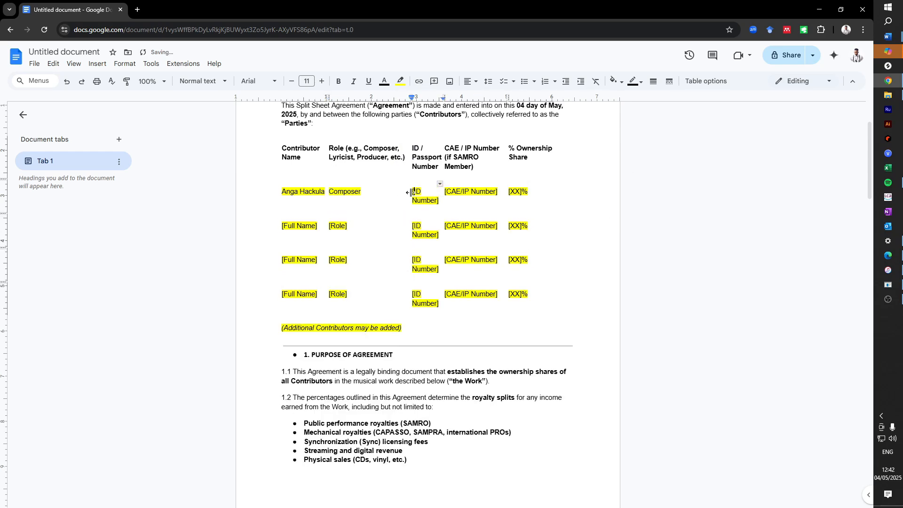
key("ctrl+z")
key("Delete")
key("Delete")
key("Delete")
key("Delete")
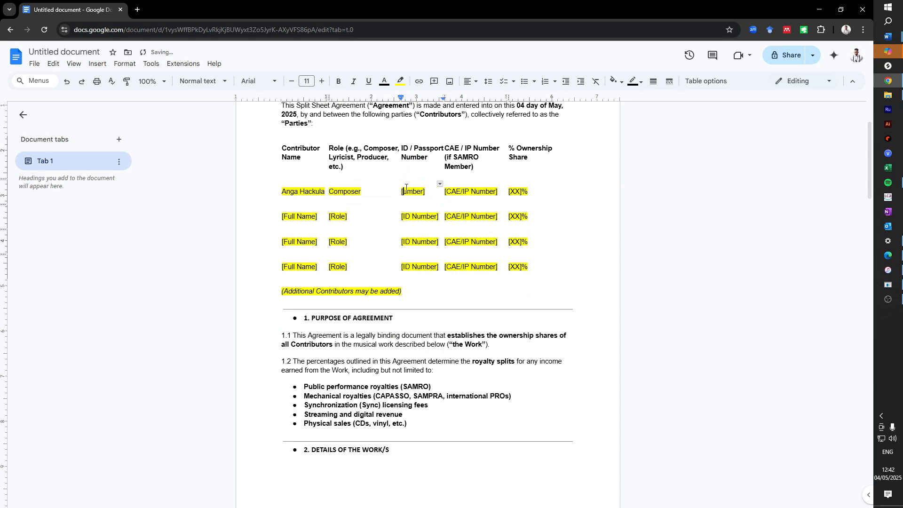
left_click_drag(425, 192, 403, 193)
key("BackSpace")
key("BackSpace")
- Enter the first contributor's CAE/IP number and a 50% share
left_click_drag(499, 189, 443, 189)
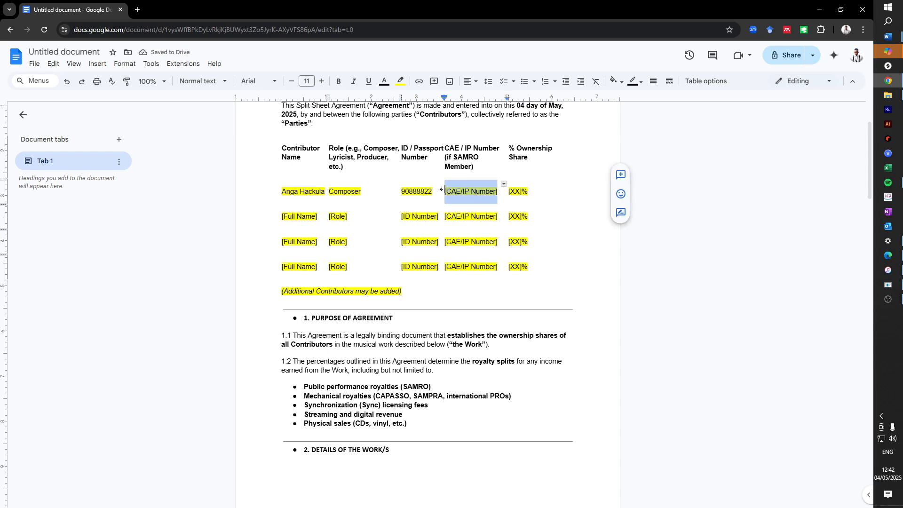
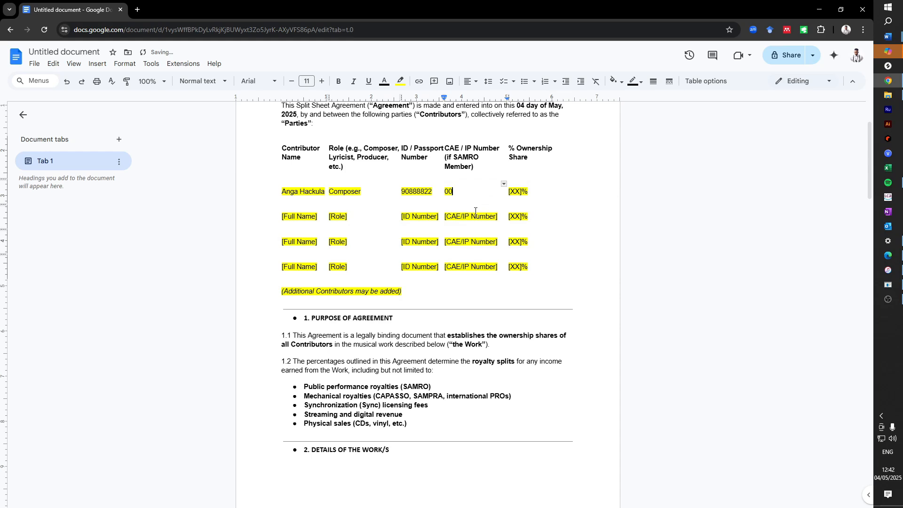
left_click_drag(521, 194, 506, 191)
type("50")
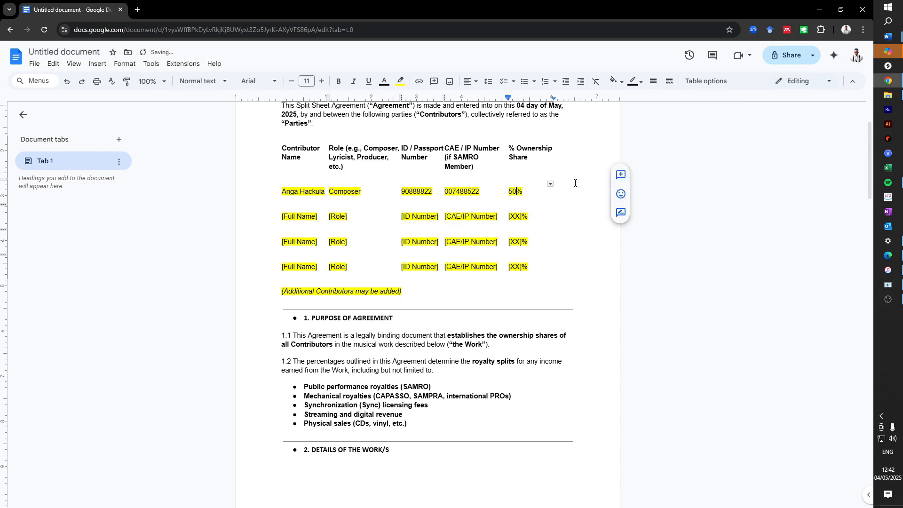
- Remove the yellow highlight from the first contributor row
left_click_drag(529, 190, 302, 194)
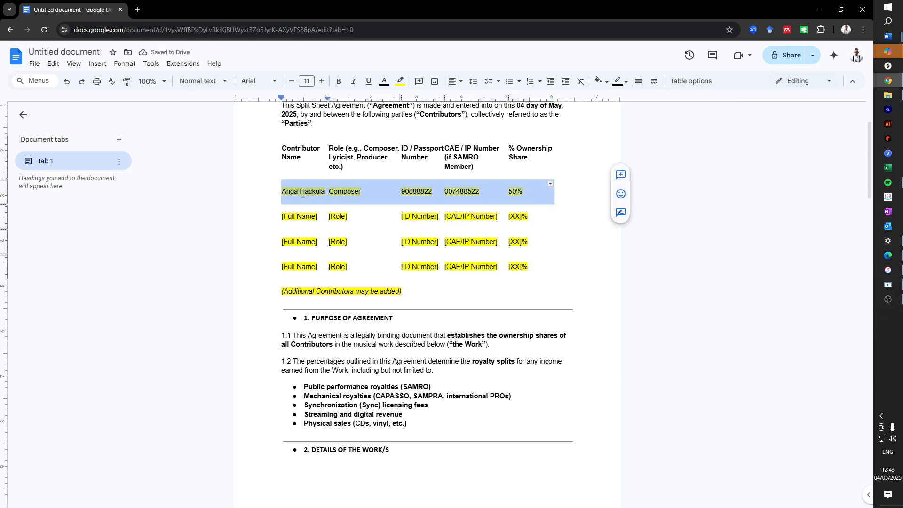
left_click(401, 82)
left_click(420, 100)
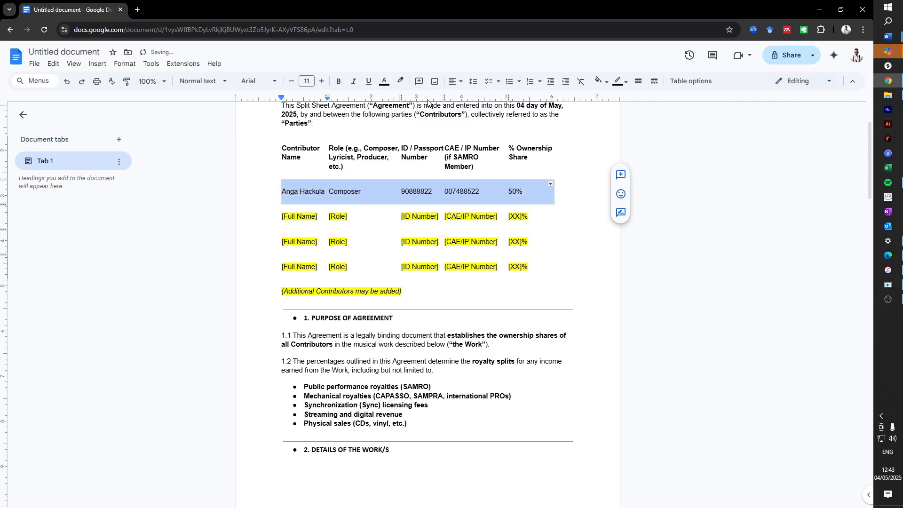
left_click(431, 213)
left_click_drag(530, 216, 504, 214)
- Set the second row's share to 50% and enter its CAE/IP number
left_click(516, 216)
type("580")
key("BackSpace")
key("BackSpace")
type("0")
left_click_drag(499, 218, 442, 217)
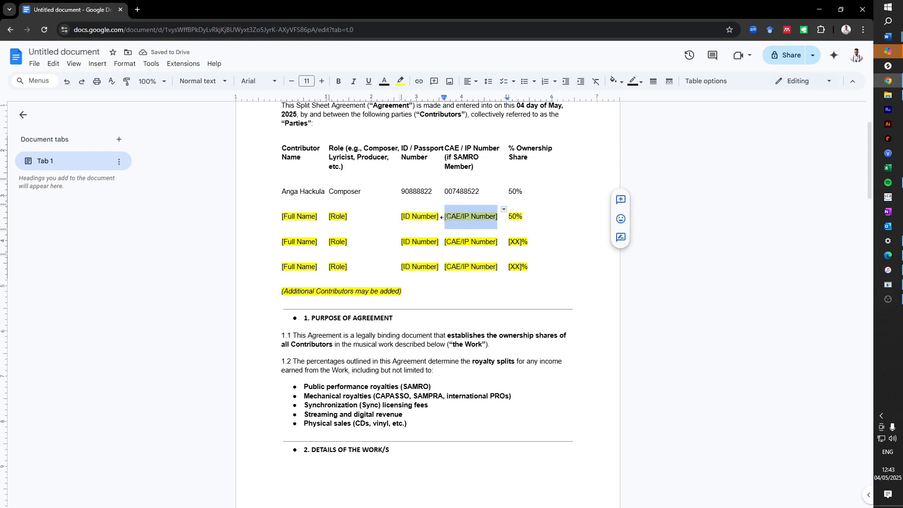
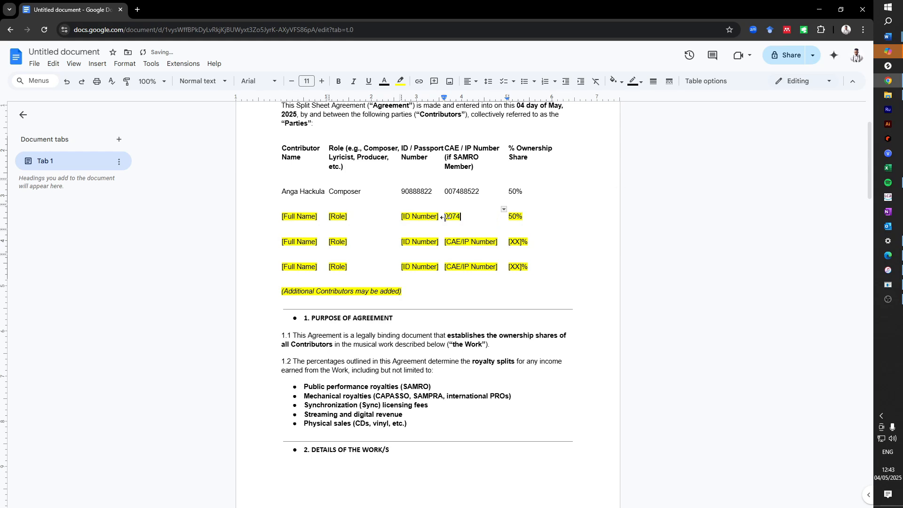
- Enter the second contributor's ID number and set the role to Composer/Author
left_click_drag(439, 217, 398, 212)
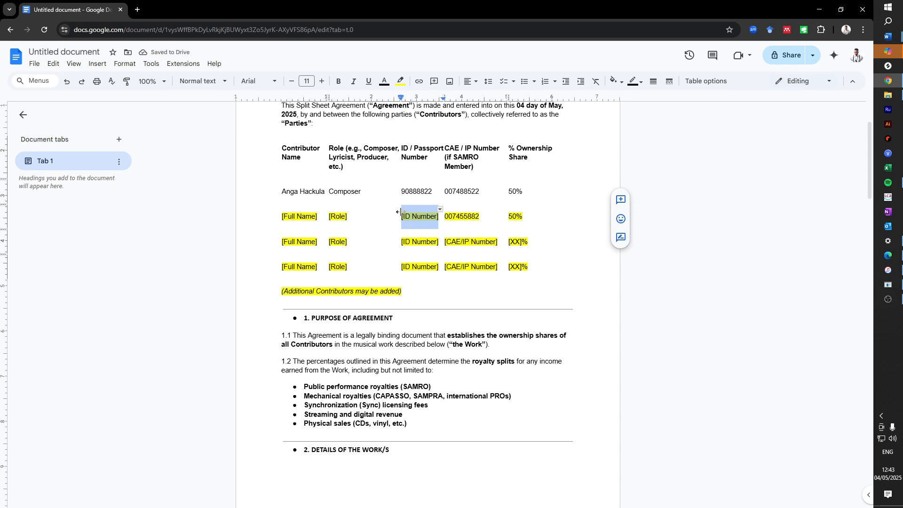
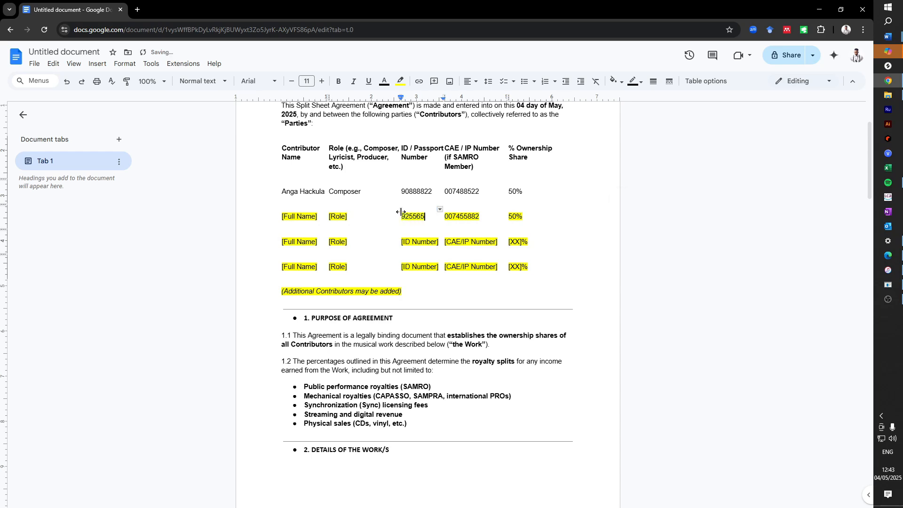
left_click_drag(348, 217, 325, 217)
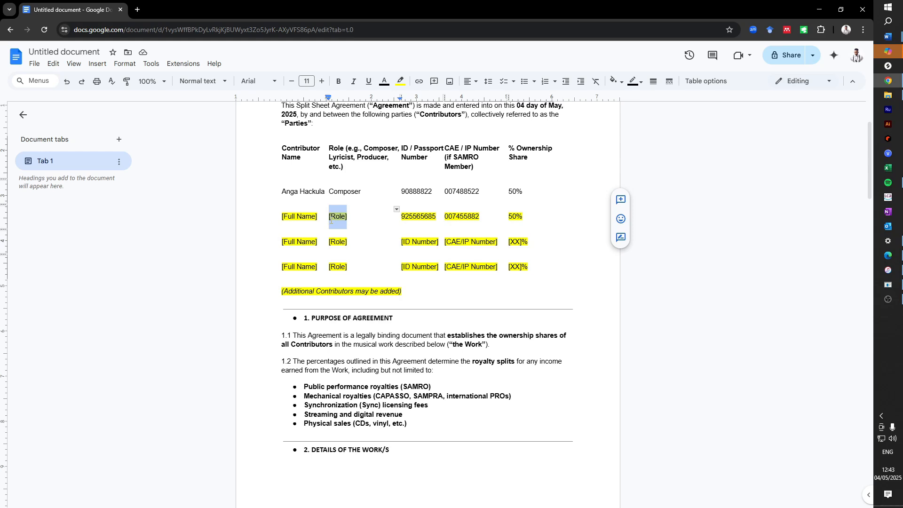
type("Prod")
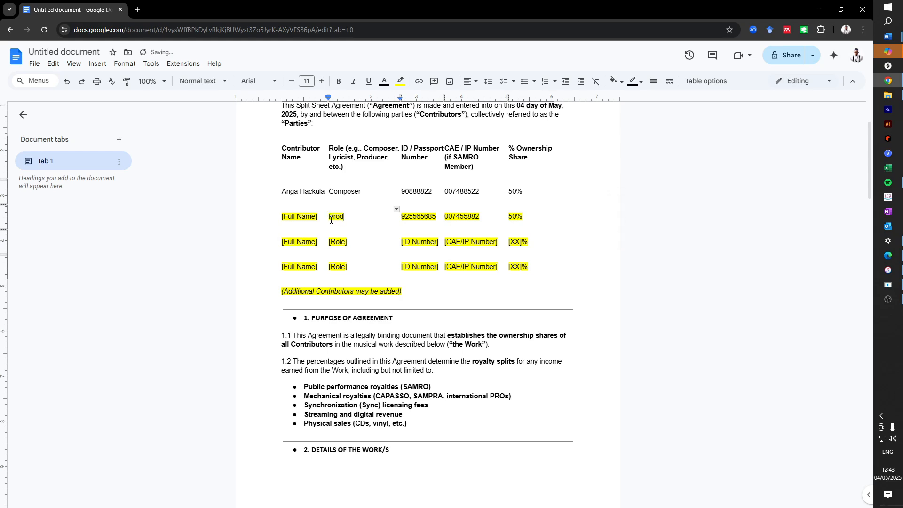
type("e")
key("BackSpace")
type("cer")
left_click(343, 216)
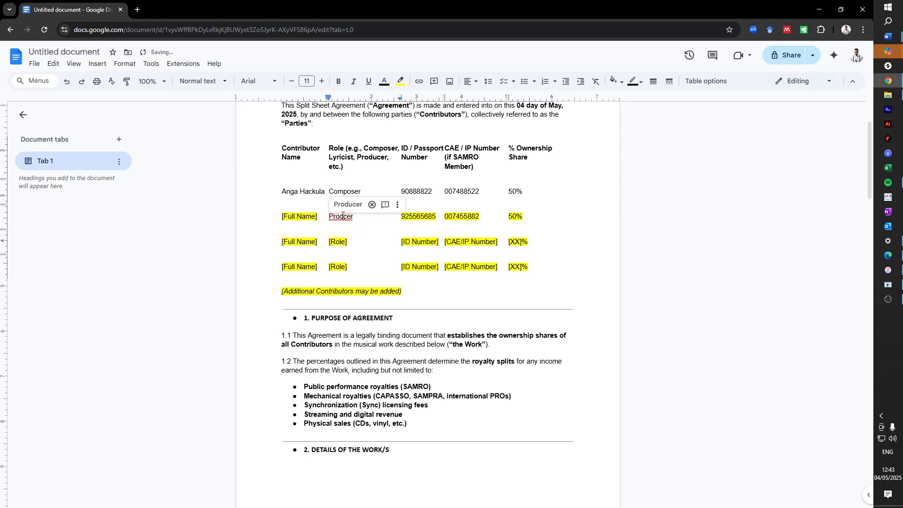
key("Delete")
key("Delete")
key("Delete")
key("BackSpace")
key("BackSpace")
key("BackSpace")
key("BackSpace")
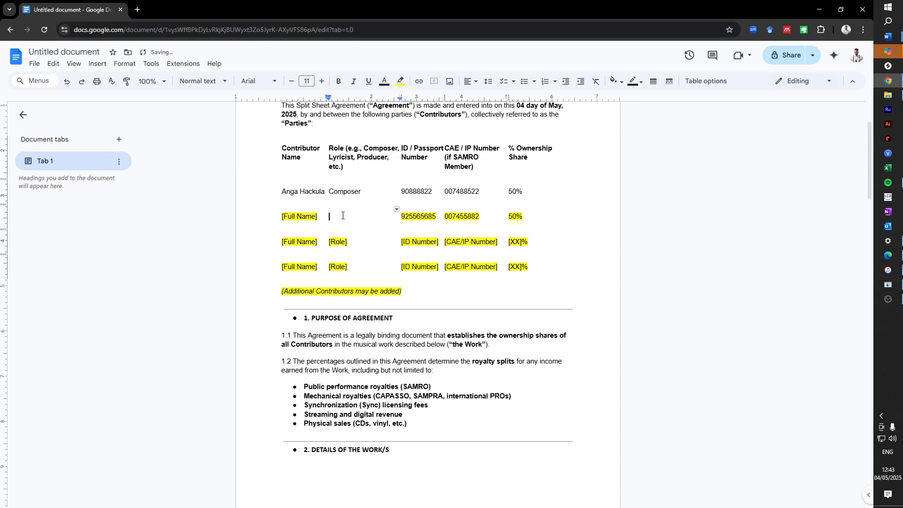
type("Composer/Author")
- Enter the second contributor's name and remove the row's yellow highlight
left_click_drag(319, 218, 281, 217)
type("Joe So")
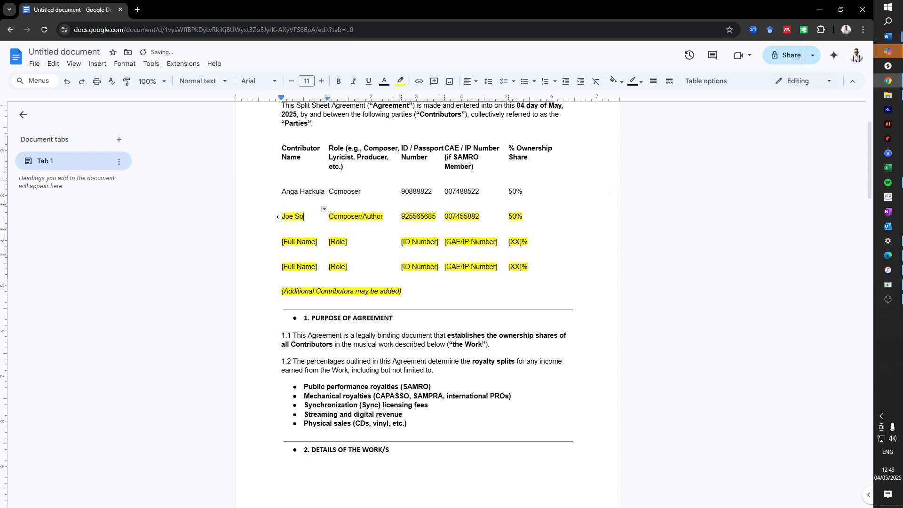
type("ap")
left_click_drag(533, 221, 273, 223)
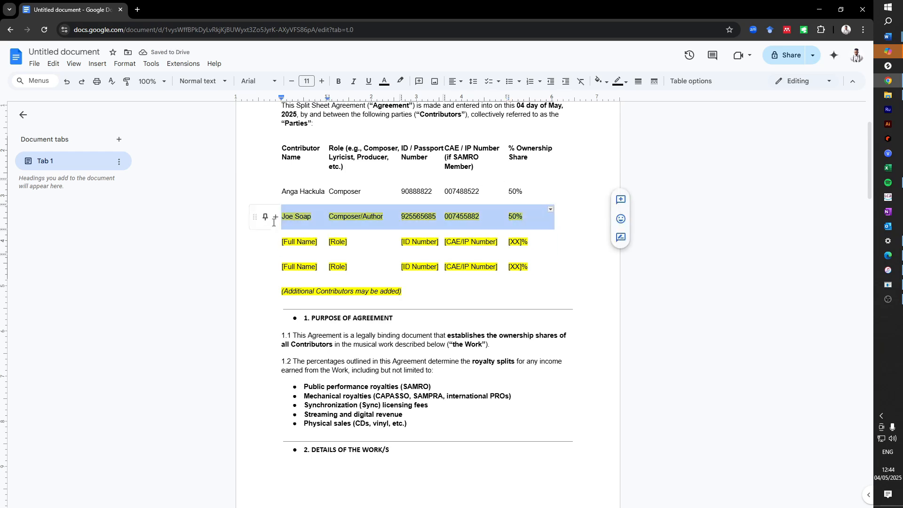
left_click(401, 81)
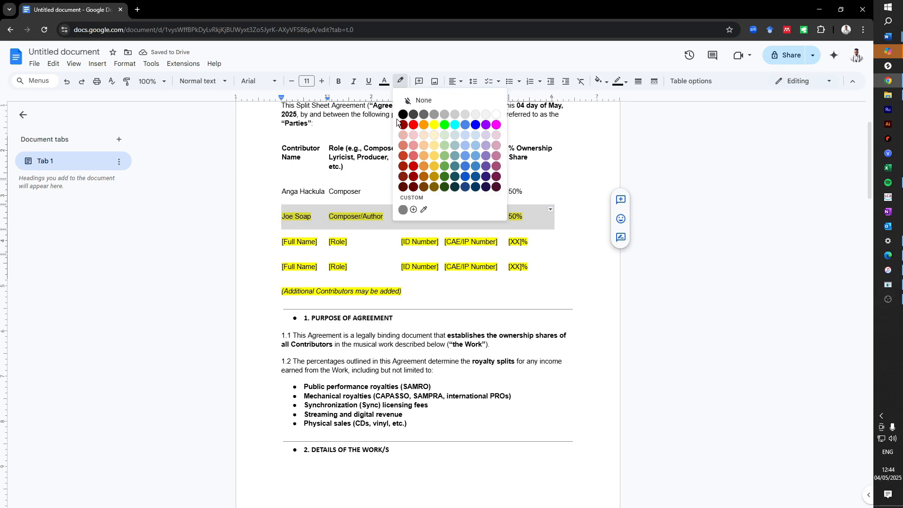
left_click(417, 101)
left_click_drag(539, 272, 135, 234)
- Clear both leftover placeholder rows and delete the '(Additional Contributors may be added)' note
key("BackSpace")
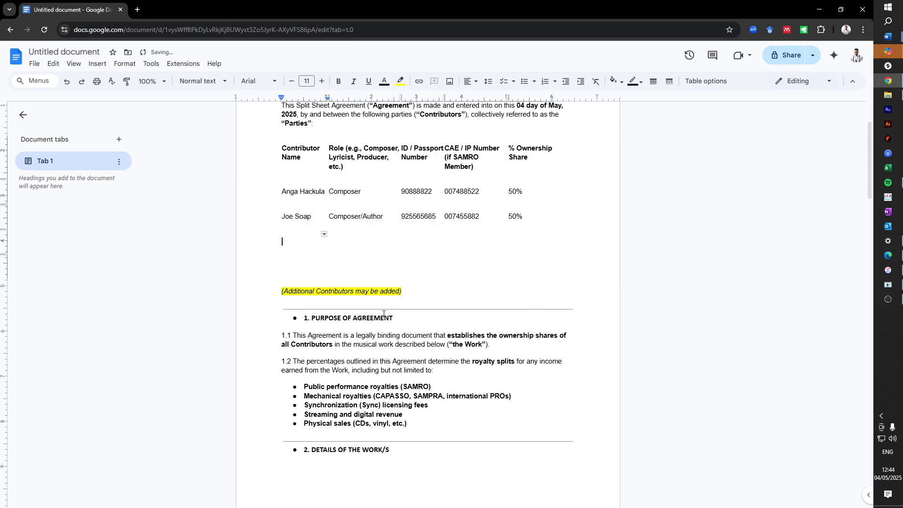
left_click_drag(416, 298, 281, 291)
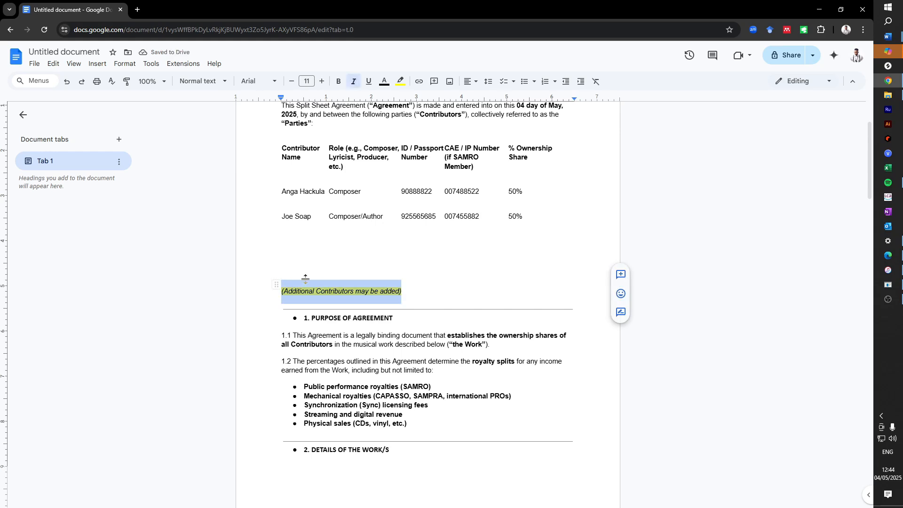
key("BackSpace")
key("BackSpace")
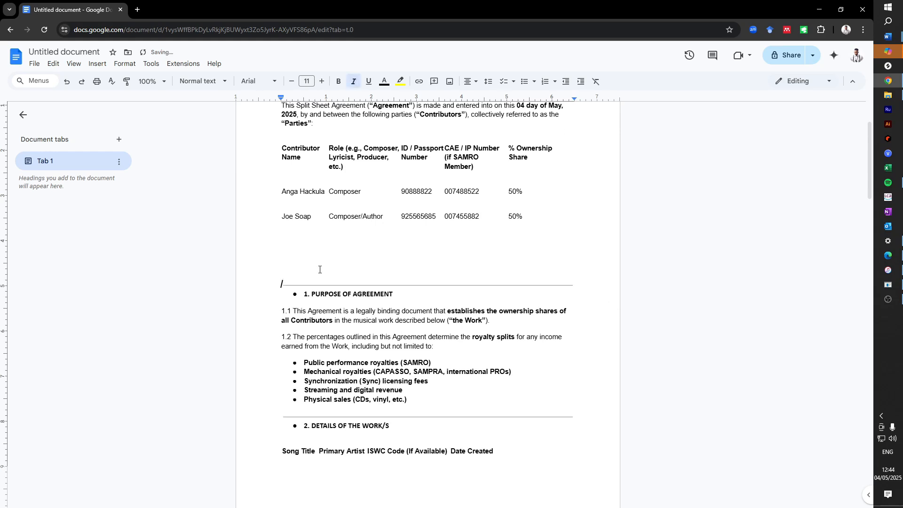
double_click(317, 247)
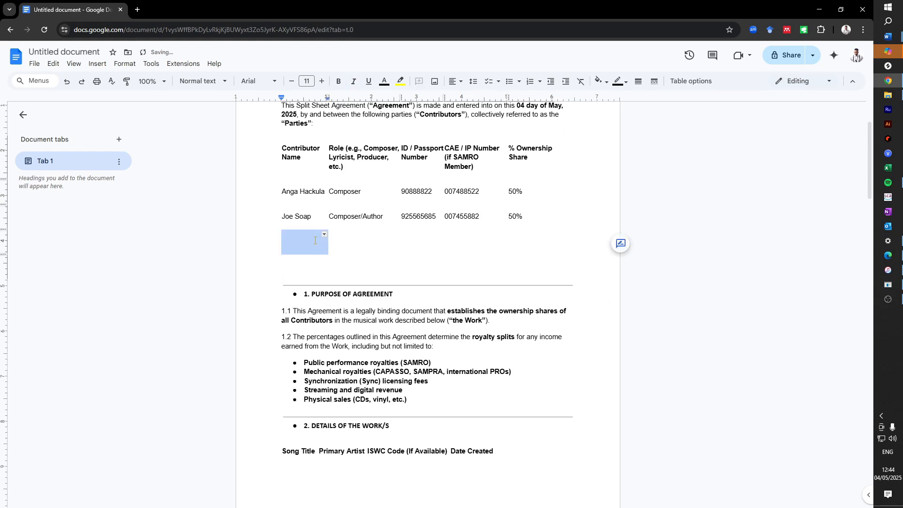
left_click(443, 236)
left_click(433, 364)
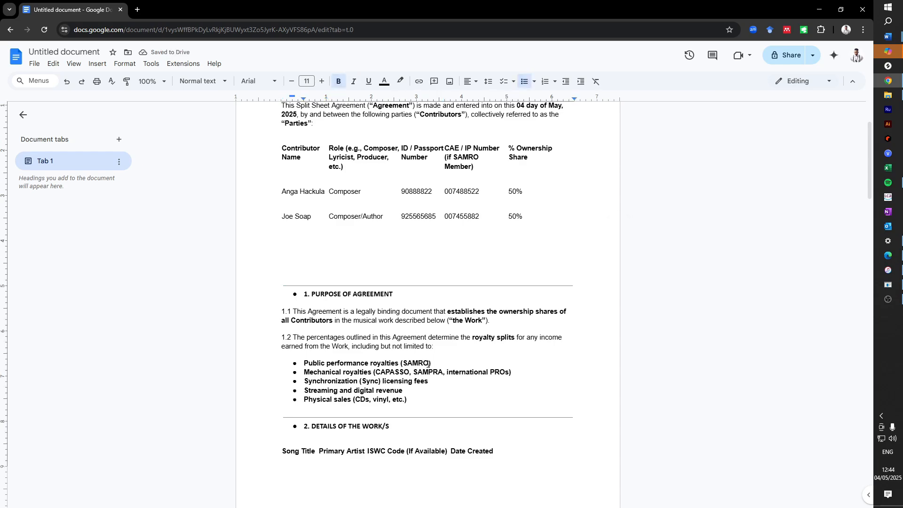
scroll(330, 254, "down", 8)
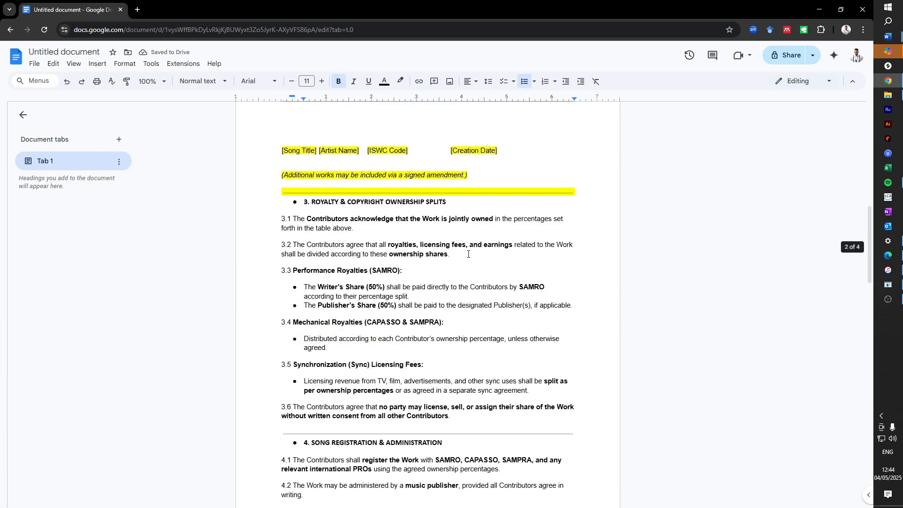
scroll(371, 178, "up", 5)
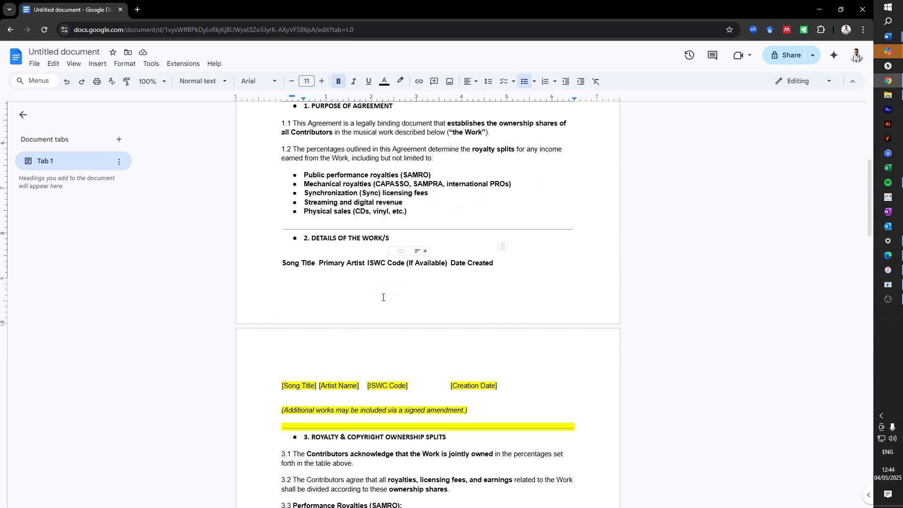
- Replace [Song Title] with 'Rubba Dub' and [Artist Name] with the artist's name
left_click_drag(305, 382, 276, 383)
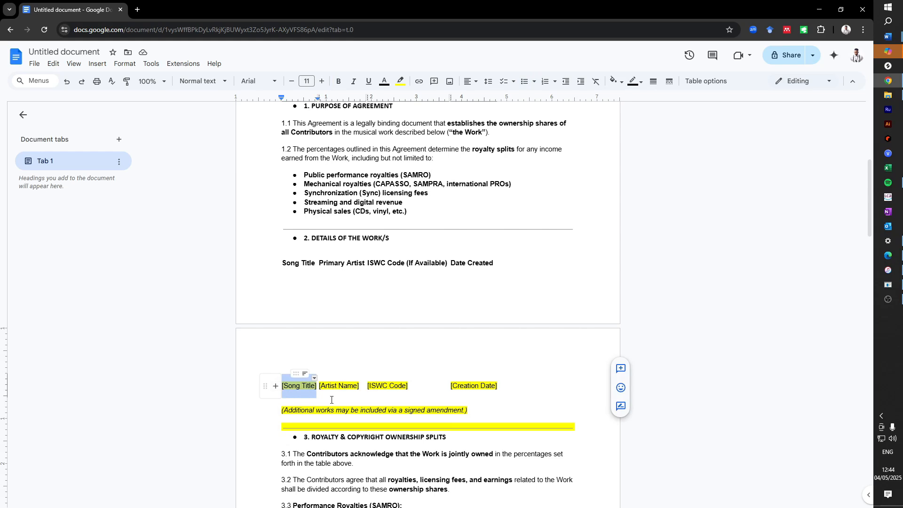
type("Rubba Dub")
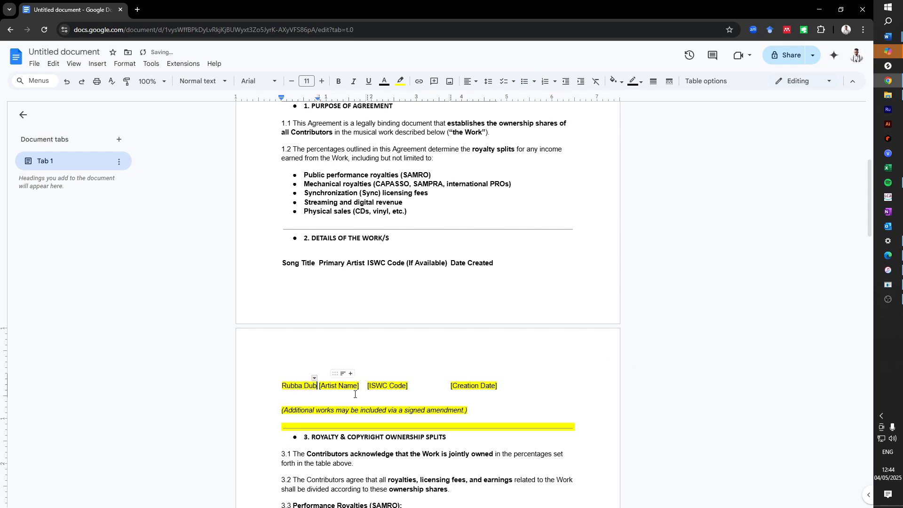
left_click_drag(349, 387, 315, 384)
left_click(315, 385)
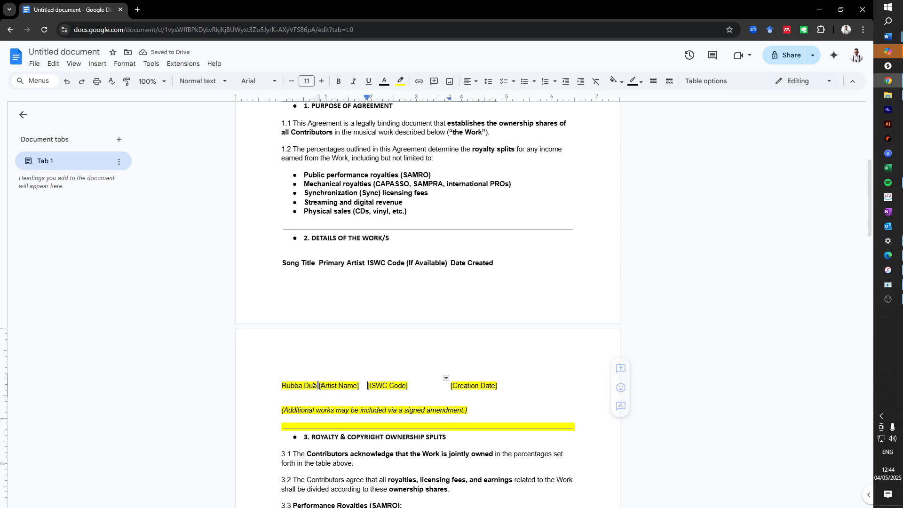
left_click_drag(321, 385, 357, 385)
type("SkillMusicSA")
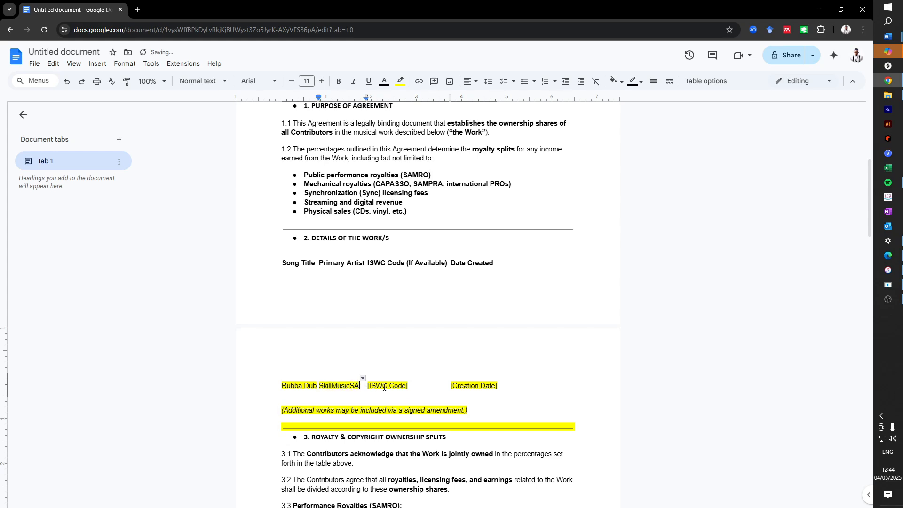
- Clear the ISWC Code placeholder and set the creation date to 30/04/2025
left_click_drag(405, 386, 371, 383)
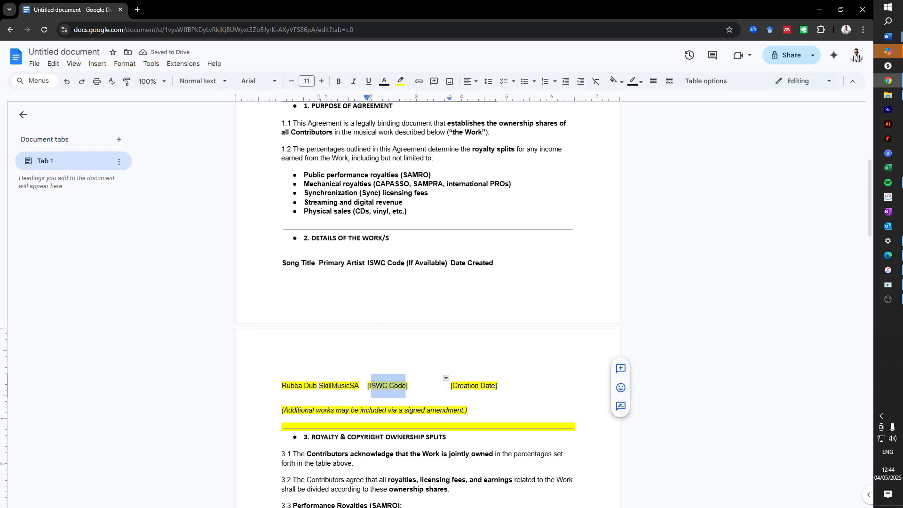
key("BackSpace")
key("BackSpace")
key("BackSpace")
key("Delete")
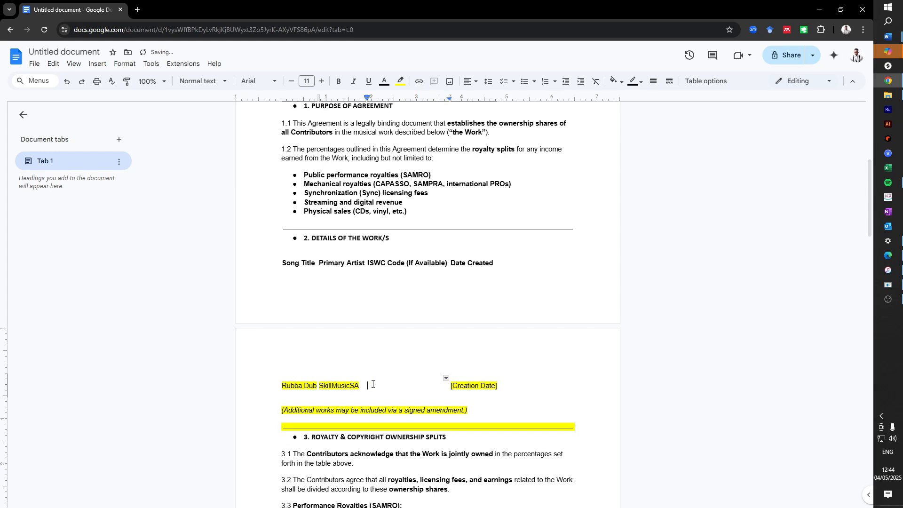
mouse_move(498, 386)
left_mouse_down()
mouse_move(478, 385)
mouse_move(497, 386)
left_mouse_up()
key("ctrl+z")
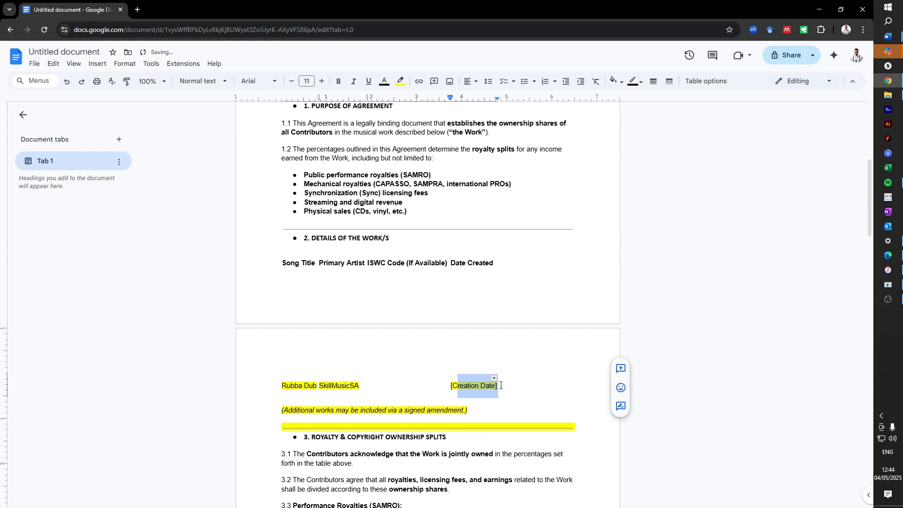
key("BackSpace")
key("BackSpace")
key("BackSpace")
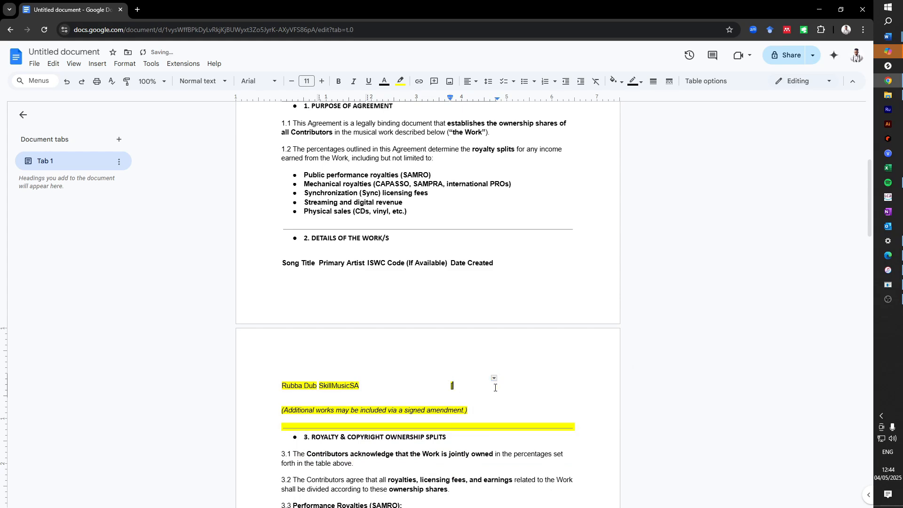
type("30/04/2025")
- Remove the yellow highlight from the filled works row
left_click_drag(492, 383, 239, 383)
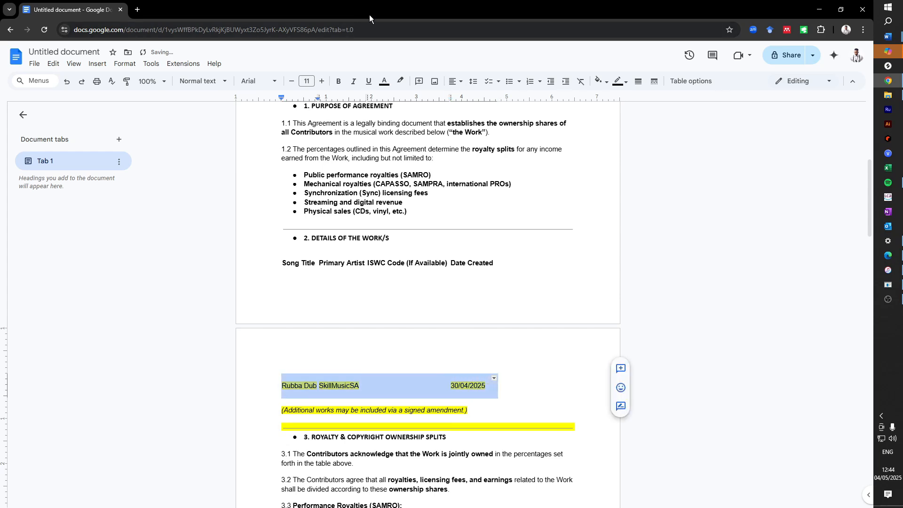
left_click(401, 81)
left_click(417, 101)
scroll(418, 127, "down", 2)
left_click_drag(487, 316, 233, 320)
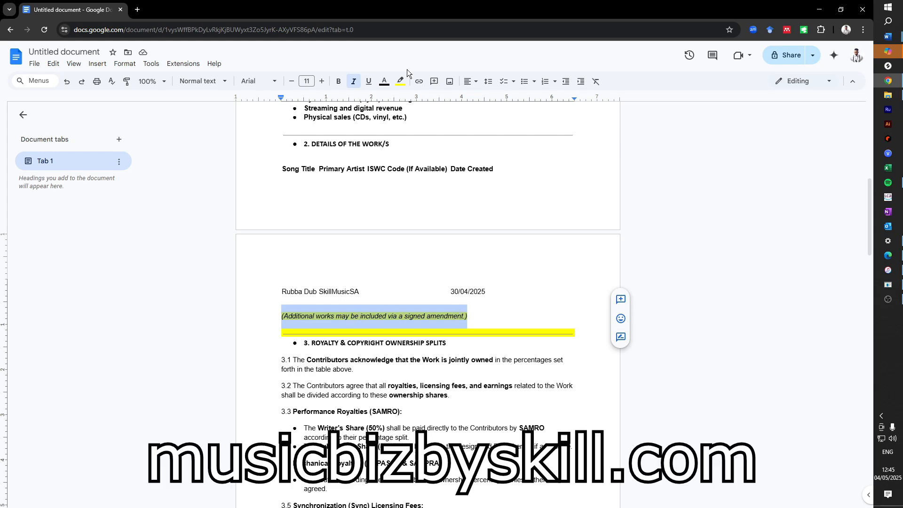
- Delete the italic additional-works amendment note below the works table
left_click(400, 81)
left_click(479, 296)
left_click_drag(480, 315, 259, 312)
key("BackSpace")
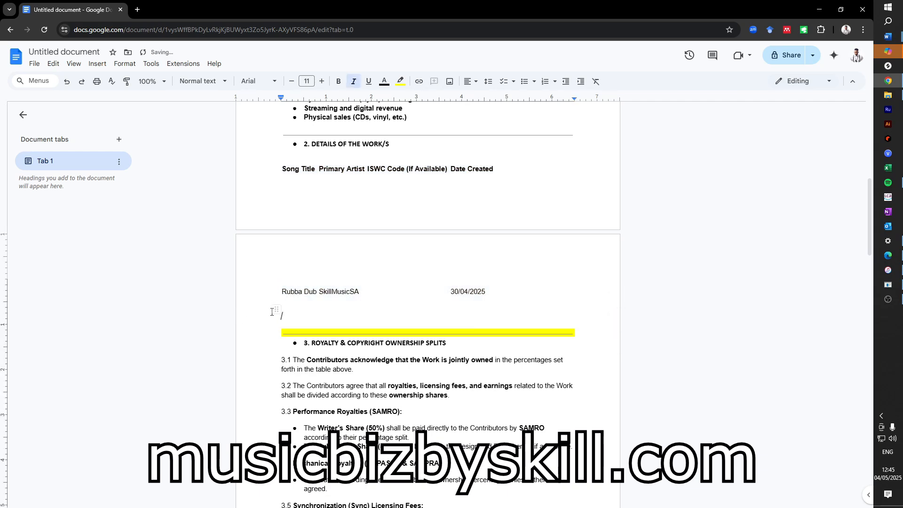
- Remove the highlight from the works table area and scroll down to the signatures section
left_click_drag(254, 314, 209, 297)
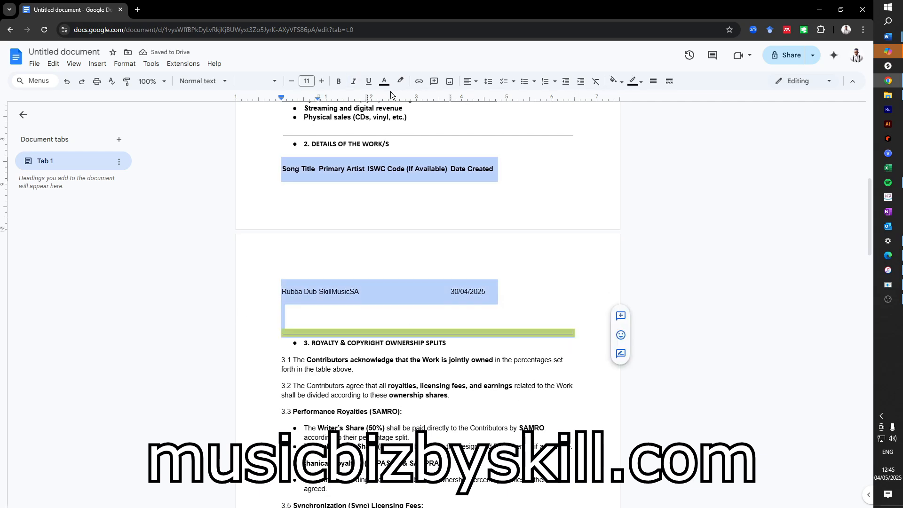
left_click(401, 81)
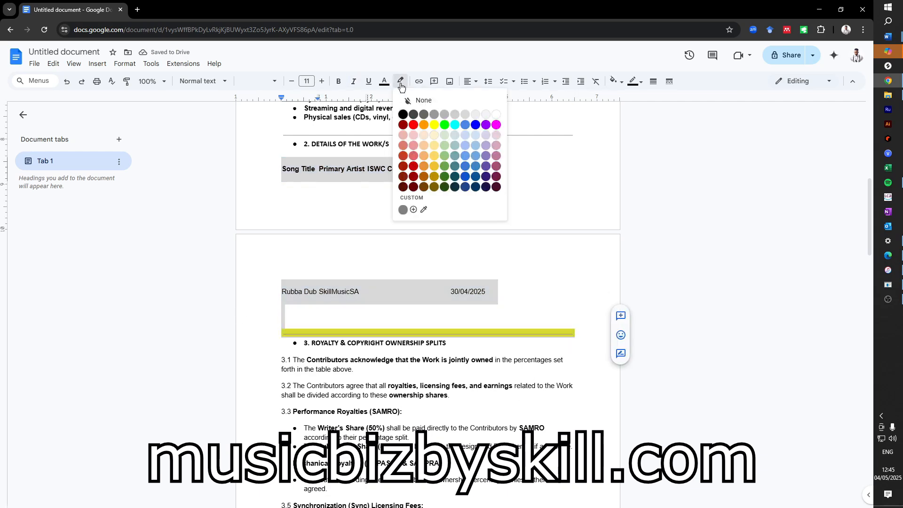
left_click(424, 100)
scroll(409, 316, "down", 12)
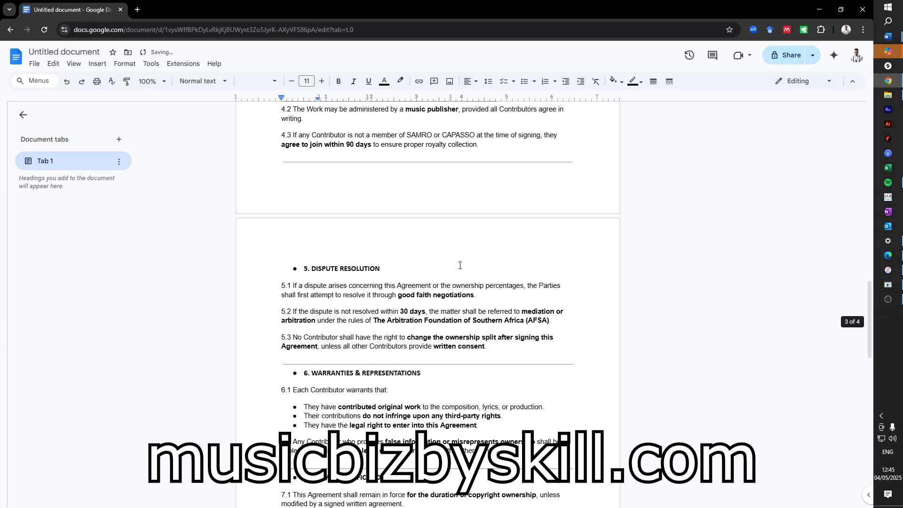
scroll(454, 266, "down", 3)
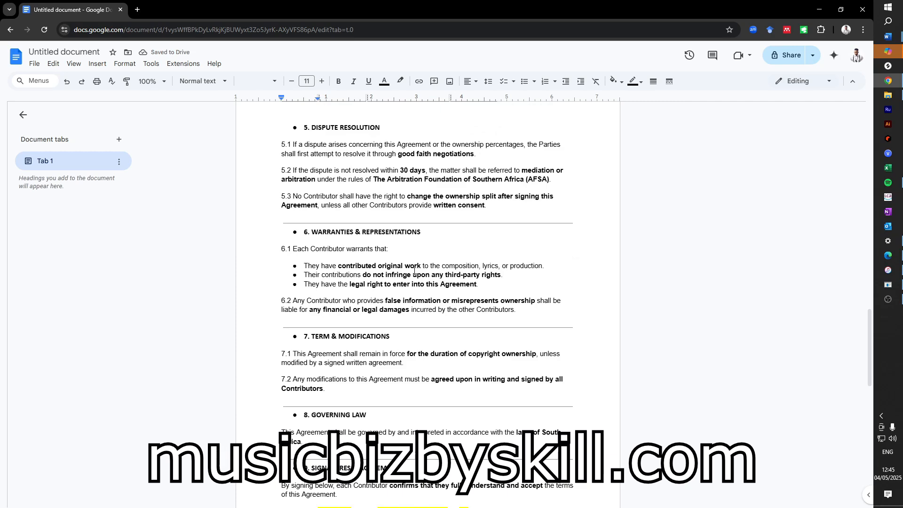
scroll(414, 272, "down", 4)
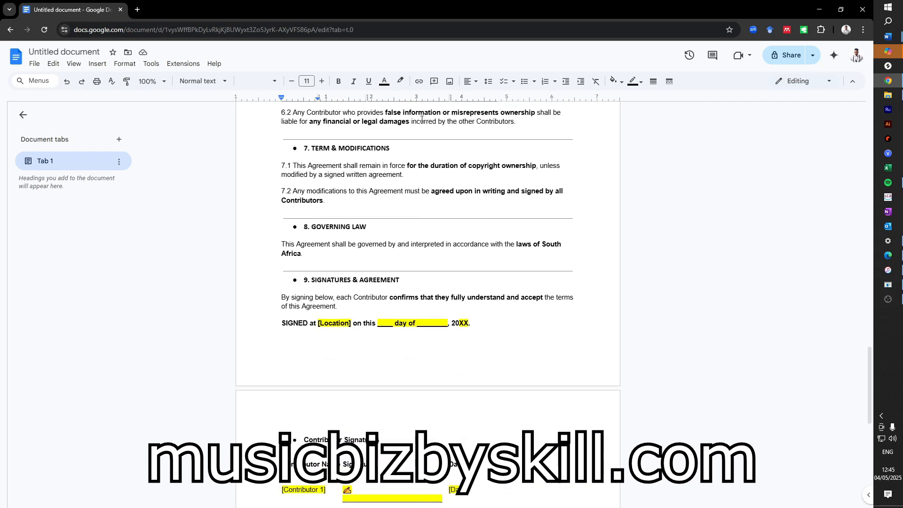
scroll(364, 293, "down", 1)
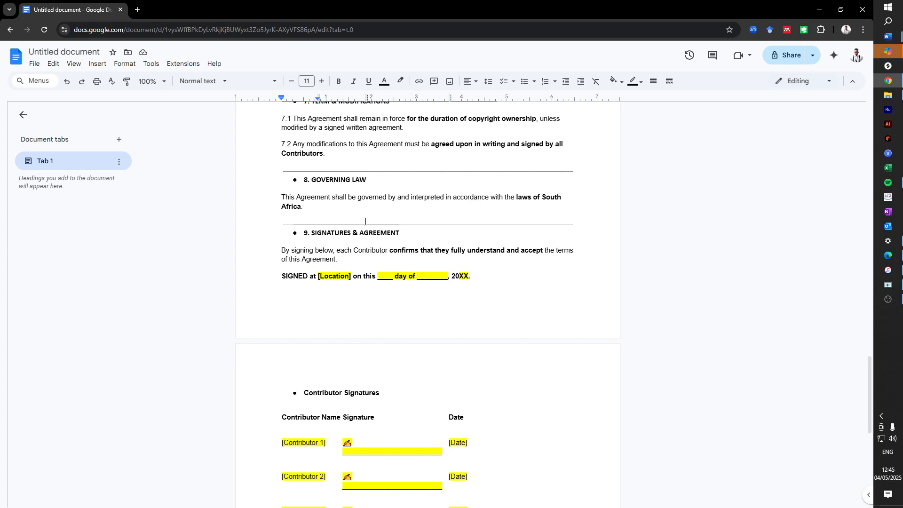
- Replace [Location] with the signing street address and fill the day as 04
left_click_drag(318, 277, 352, 273)
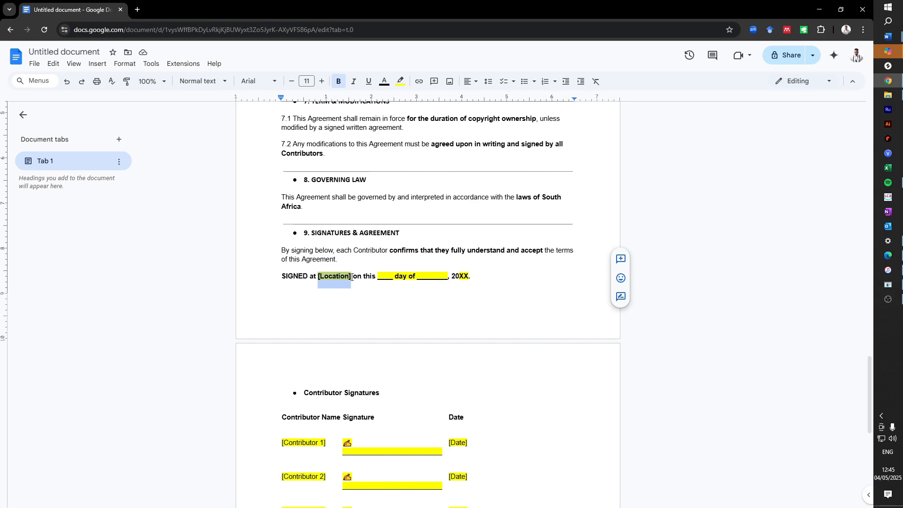
key("BackSpace")
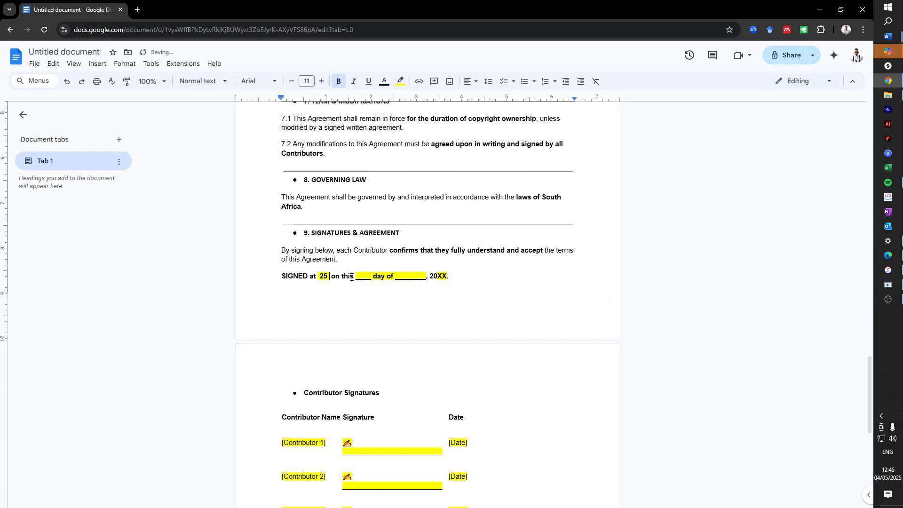
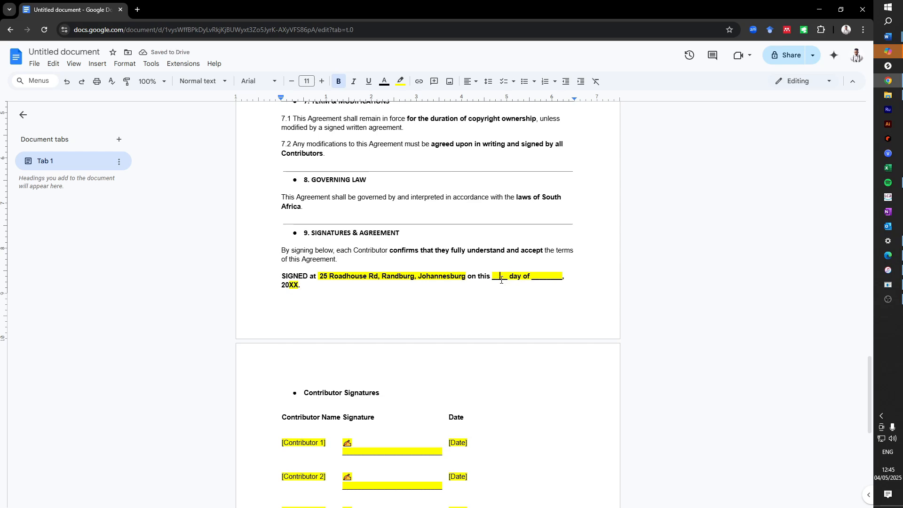
type("04")
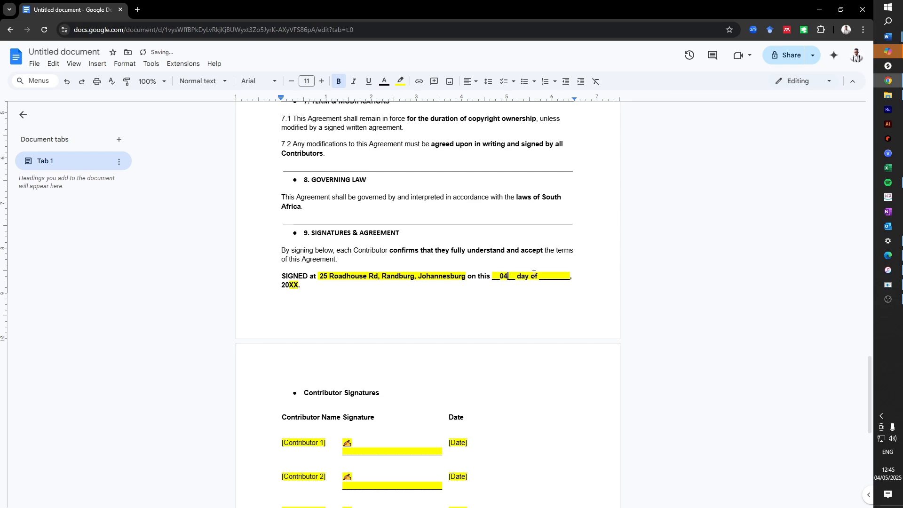
- Fill the signing date's month as May and the year as 2025
left_click(552, 277)
type("May")
key("Delete")
key("Delete")
key("Delete")
left_click_drag(289, 285, 297, 285)
type("25")
- Remove the yellow highlight from the completed SIGNED at line
left_click_drag(303, 286, 317, 277)
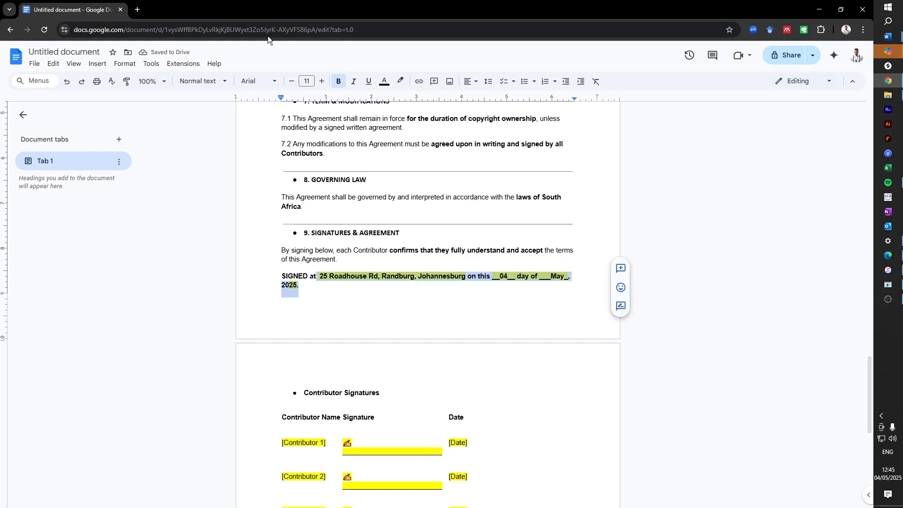
left_click(401, 81)
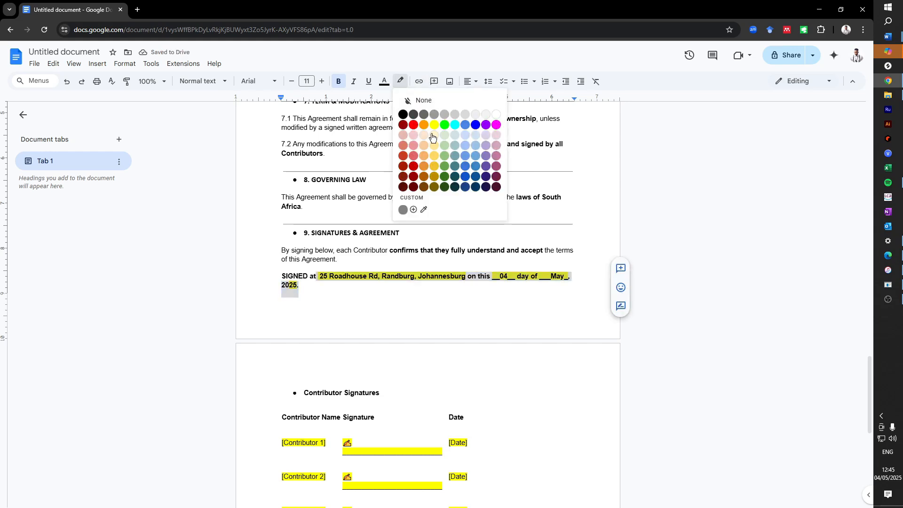
left_click(438, 101)
scroll(429, 321, "down", 3)
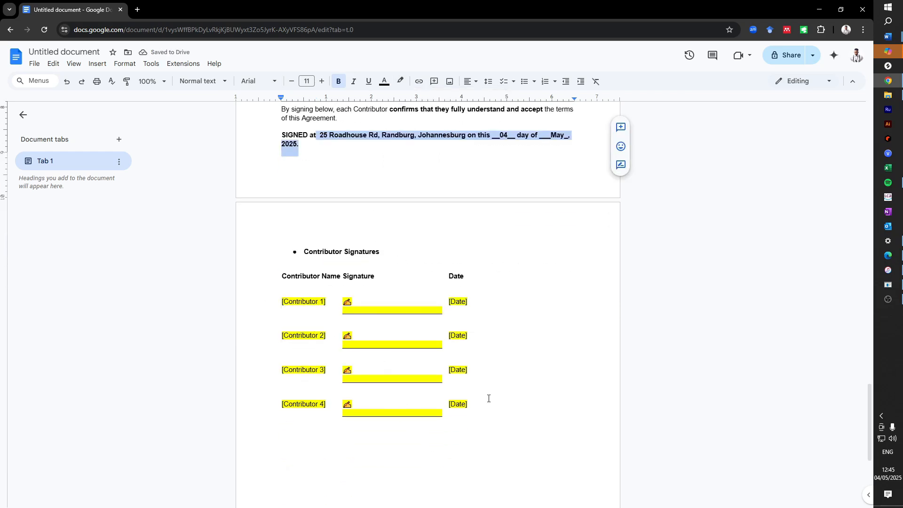
- Delete the third and fourth rows of the signature table and enter the first contributor's name
left_click_drag(472, 405, 277, 379)
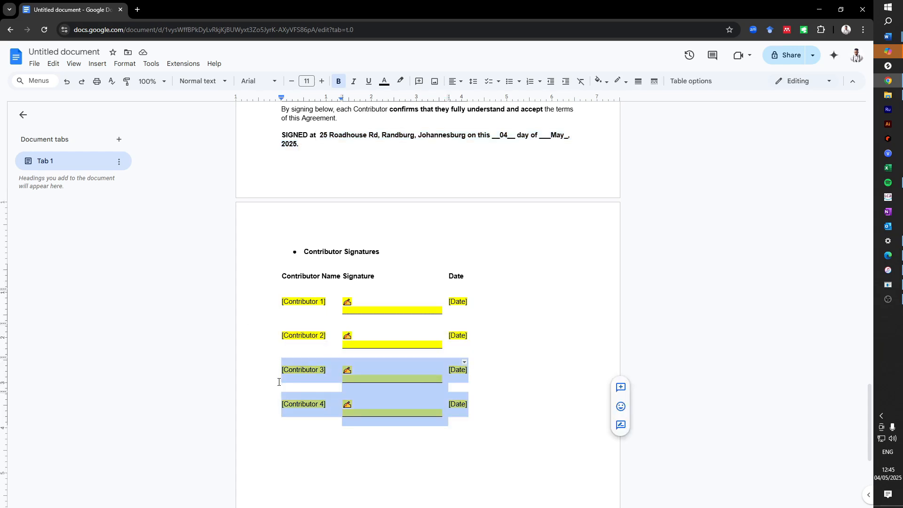
key("Delete")
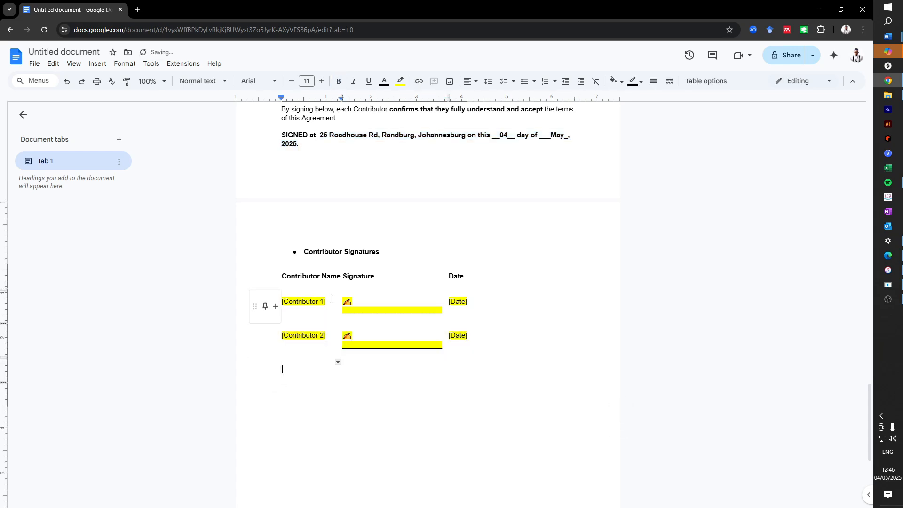
left_click(276, 307)
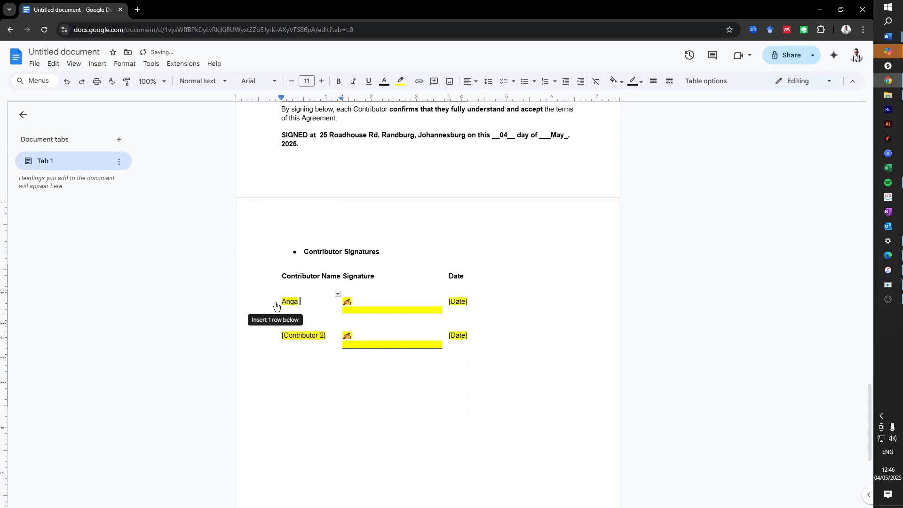
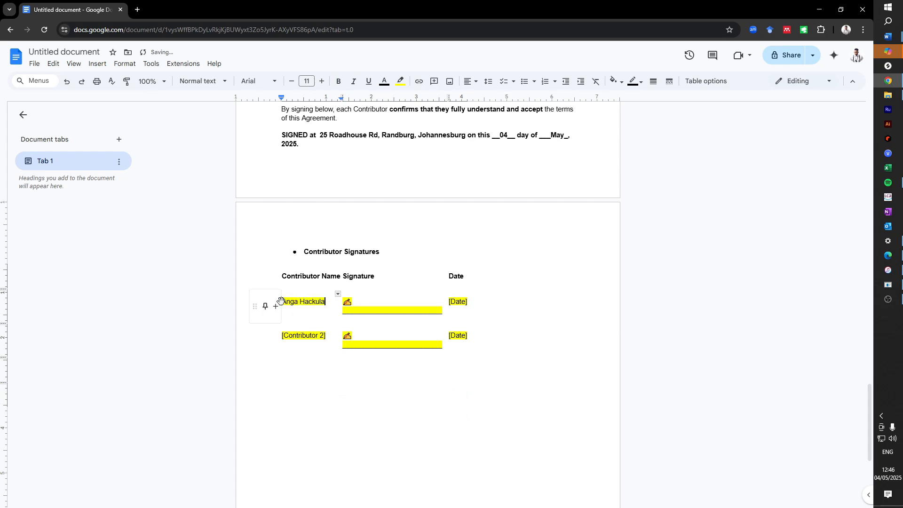
- Date the first row 04/05/2025 and widen the Date column so the date fits
mouse_move(467, 301)
left_mouse_down()
mouse_move(455, 298)
mouse_move(459, 303)
left_mouse_up()
key("ctrl+z")
left_click(463, 302)
key("BackSpace")
key("BackSpace")
key("BackSpace")
key("BackSpace")
key("BackSpace")
key("BackSpace")
type("04/05/")
left_click(464, 368)
left_click(466, 303)
type("2025")
left_click_drag(470, 298, 483, 298)
- Enter the second contributor's name and clear the second row's [Date] placeholder
left_click_drag(324, 336, 279, 343)
key("BackSpace")
type("Joe Sp")
type("a")
key("BackSpace")
key("BackSpace")
type("oap")
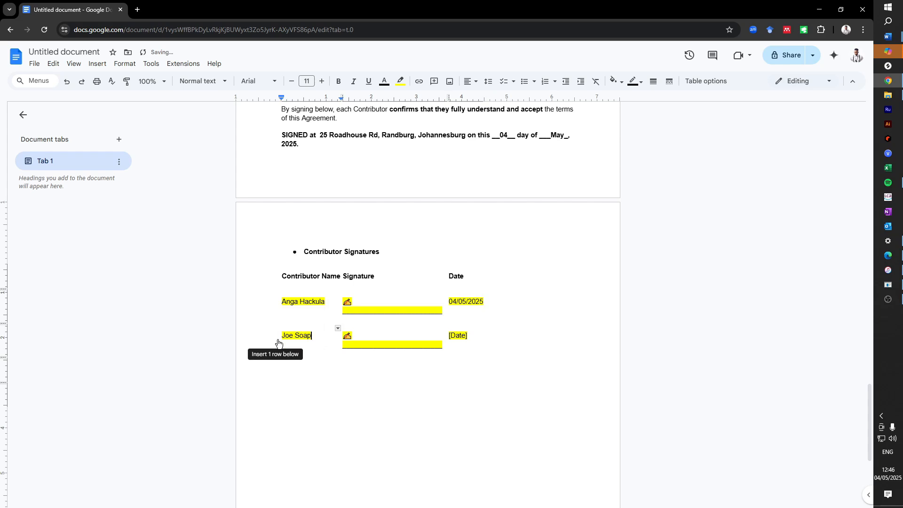
left_click(468, 334)
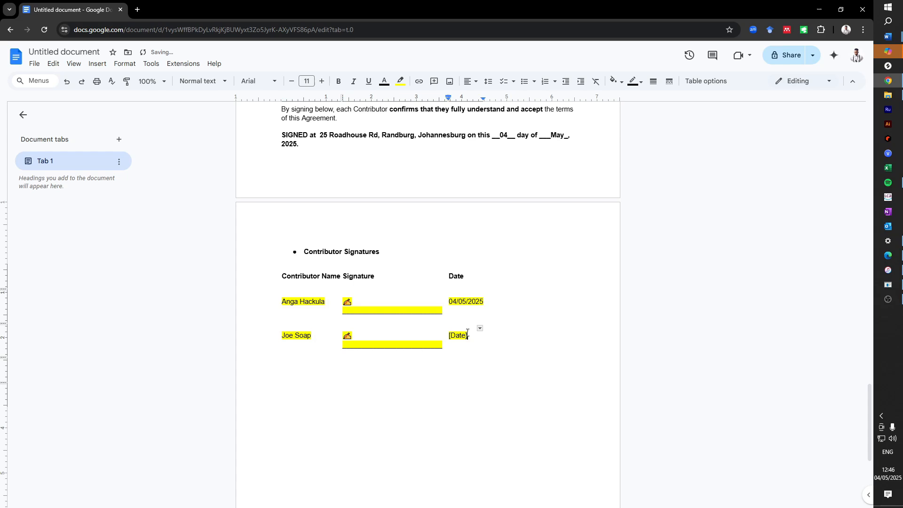
left_click_drag(468, 335, 452, 330)
key("BackSpace")
key("BackSpace")
left_click_drag(442, 347, 282, 303)
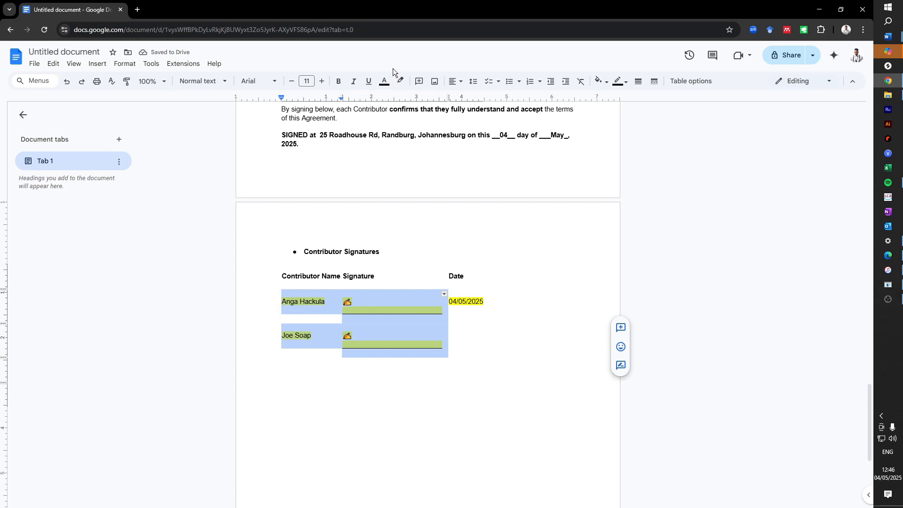
- Set highlight colour to None on the name and signature cells and the first date
left_click(400, 81)
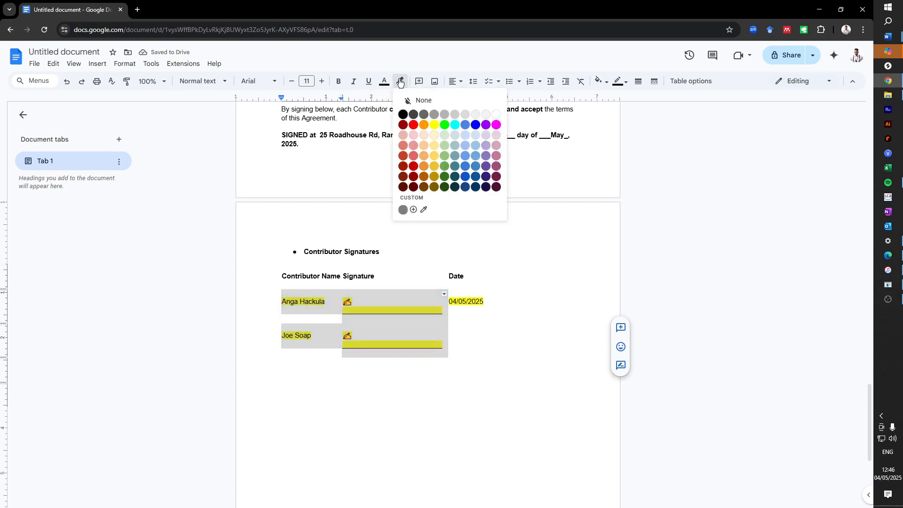
left_click(416, 105)
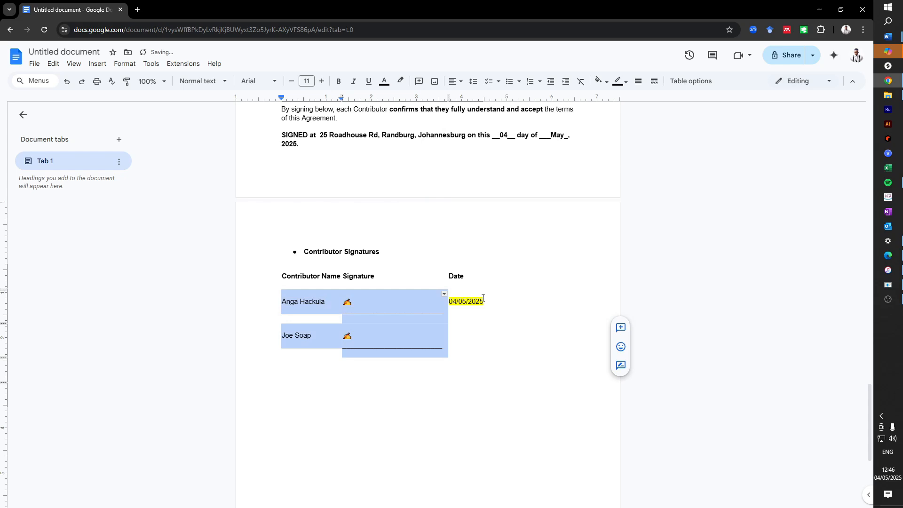
left_click_drag(483, 297, 448, 302)
left_click(400, 81)
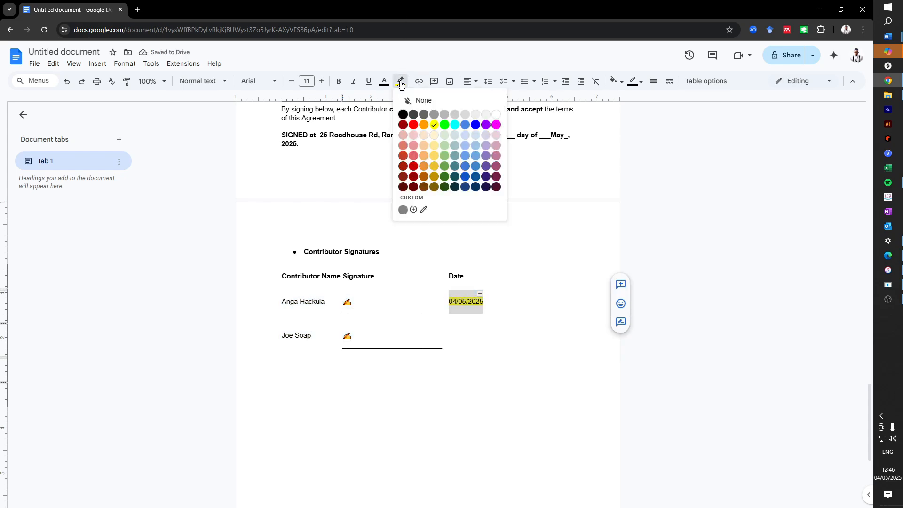
left_click(426, 100)
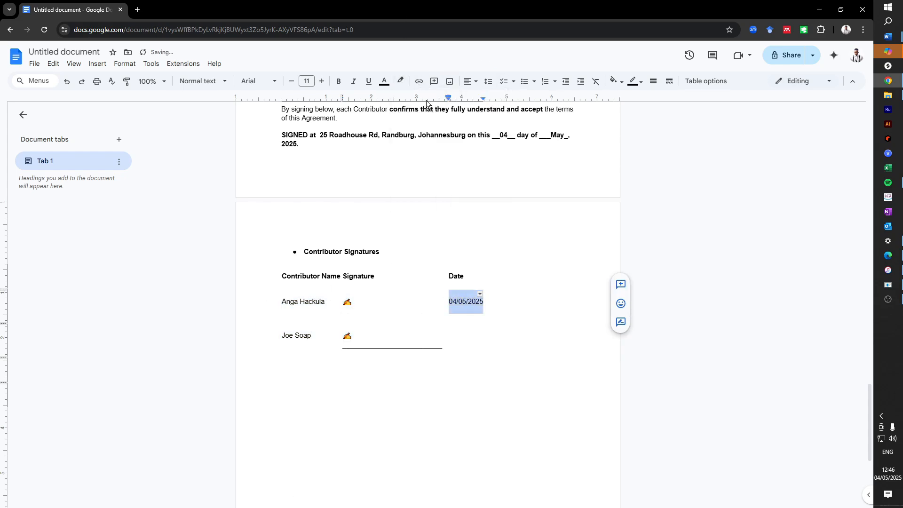
- Paste into the second row's date cell, then place the cursor after the first signature mark
left_click(468, 332)
key("ctrl+v")
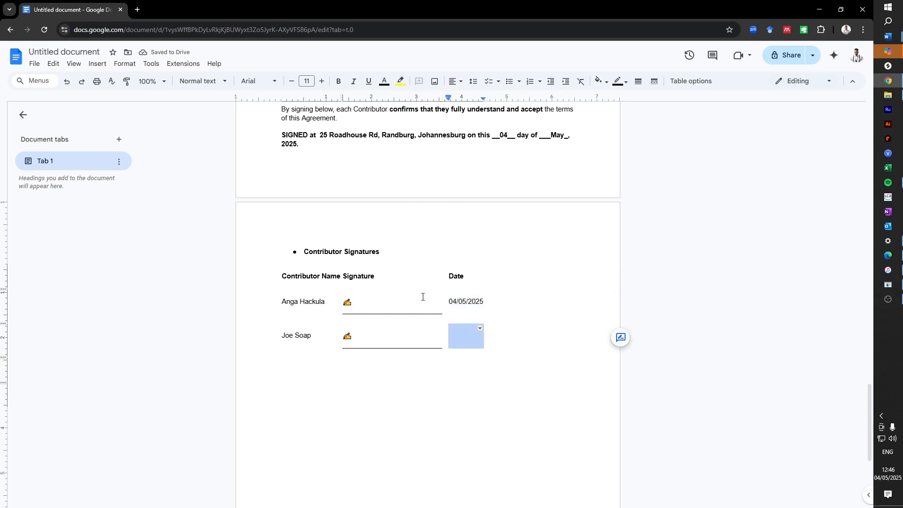
left_click(347, 307)
left_click(368, 302)
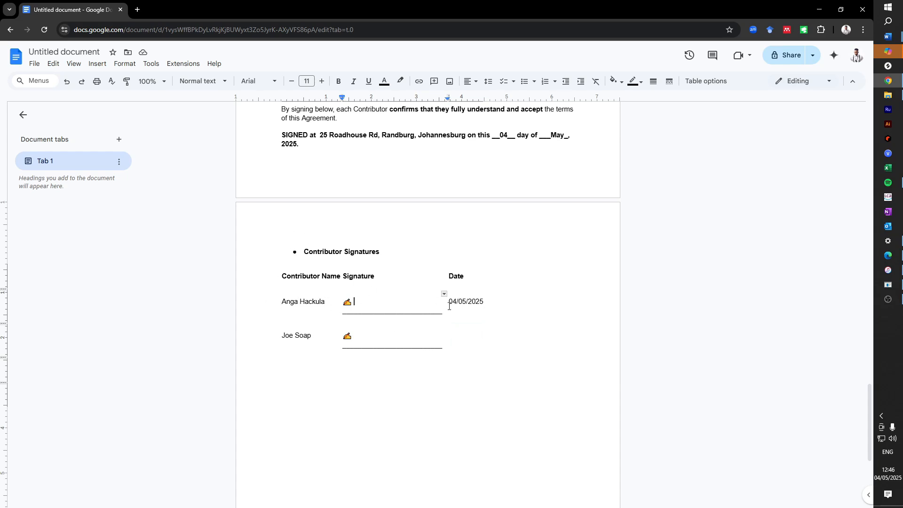
left_click(35, 65)
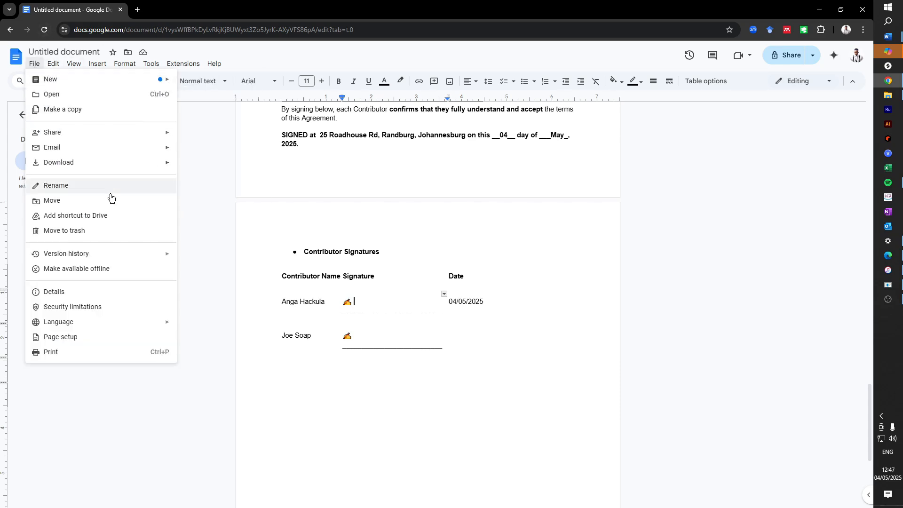
- Via Share with others, enter 'Rubba Dub' to title the document 'SPLIT SHEET AGREEMENT - Rubba Dub'
mouse_move(139, 136)
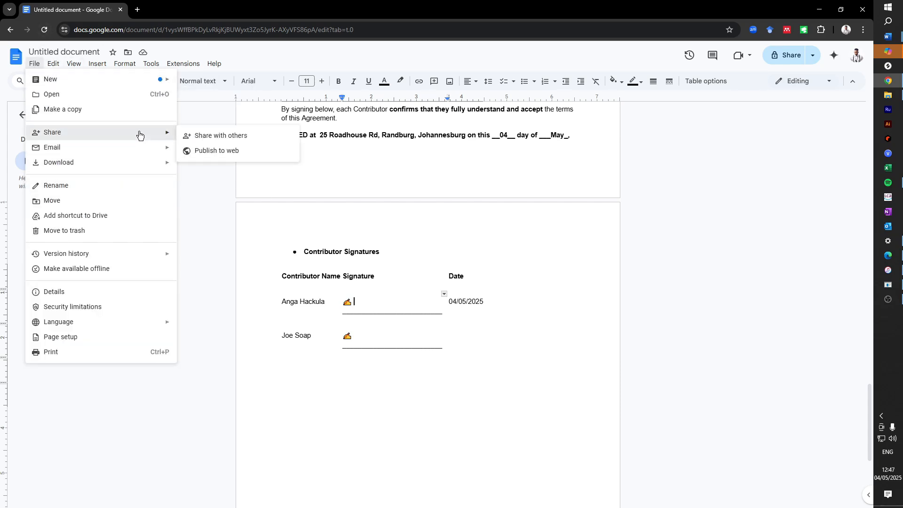
left_click(223, 136)
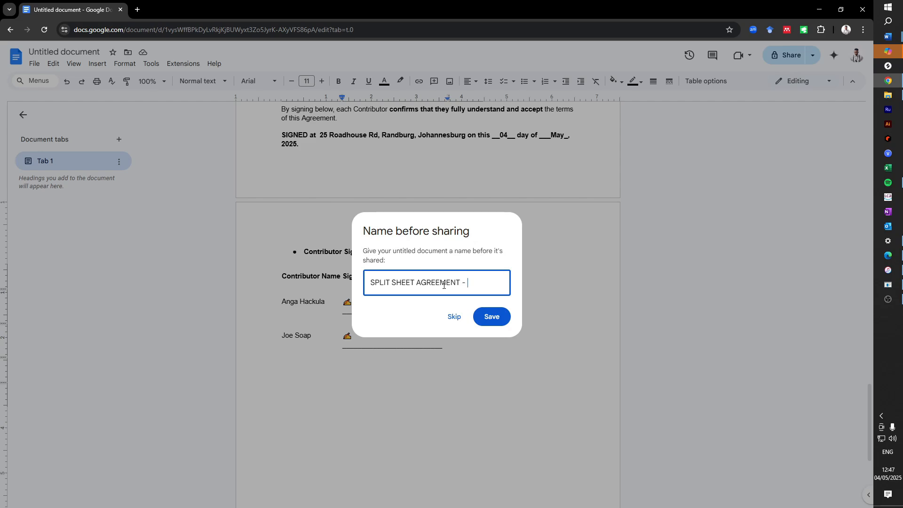
type("Rubba Dub")
key("Return")
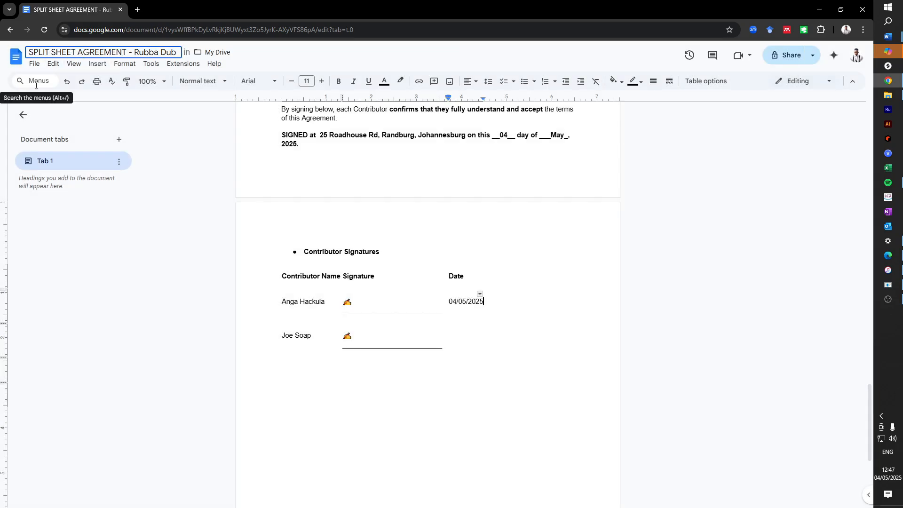
left_click(38, 69)
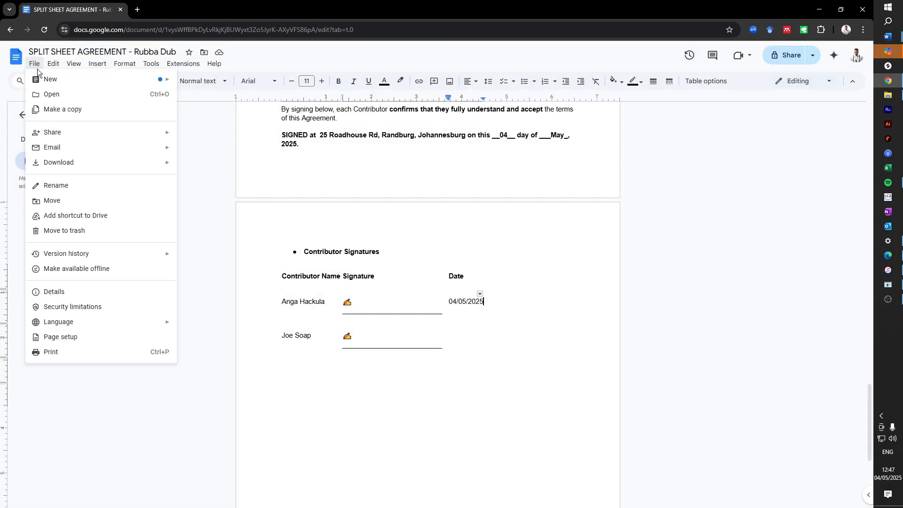
- Open the print preview and keep Save as PDF as the destination
left_click(103, 357)
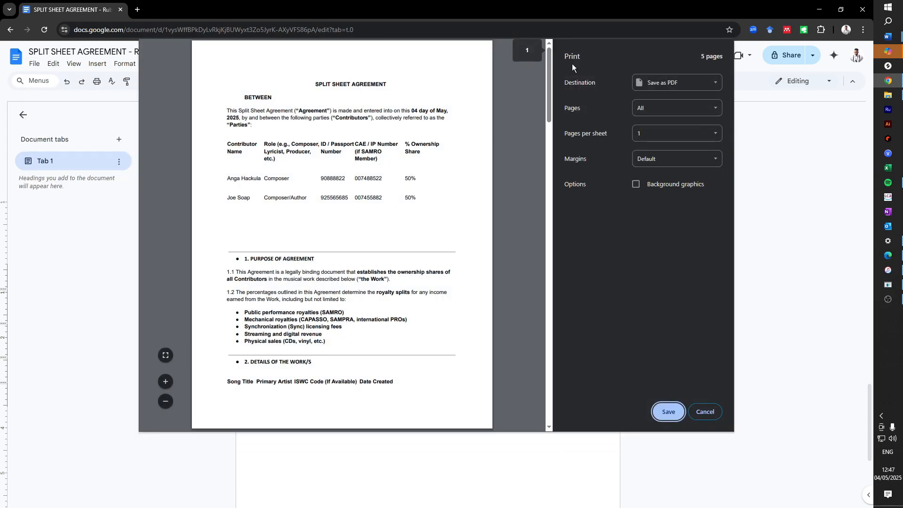
scroll(532, 145, "down", 4)
left_click_drag(549, 142, 548, 58)
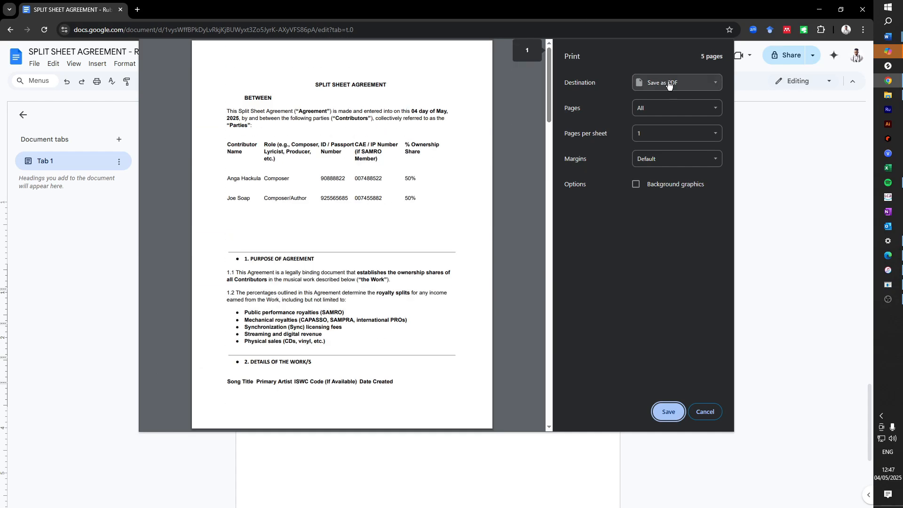
left_click(670, 83)
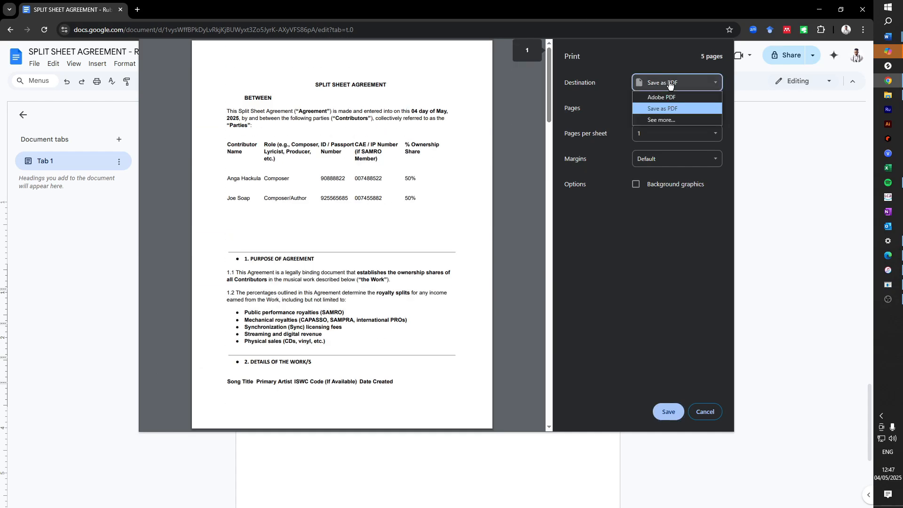
left_click(673, 109)
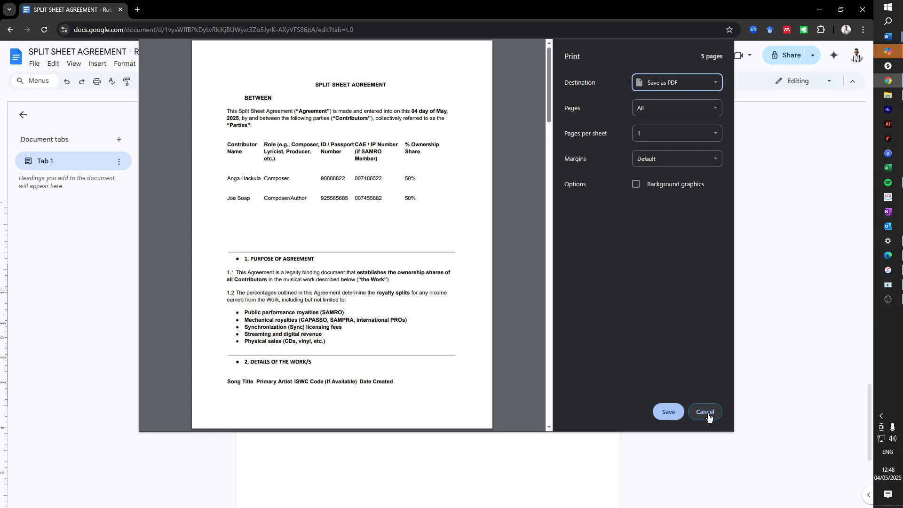
- Scroll through the 5-page preview, then cancel printing without saving
left_click_drag(549, 94, 566, 296)
left_click(302, 186)
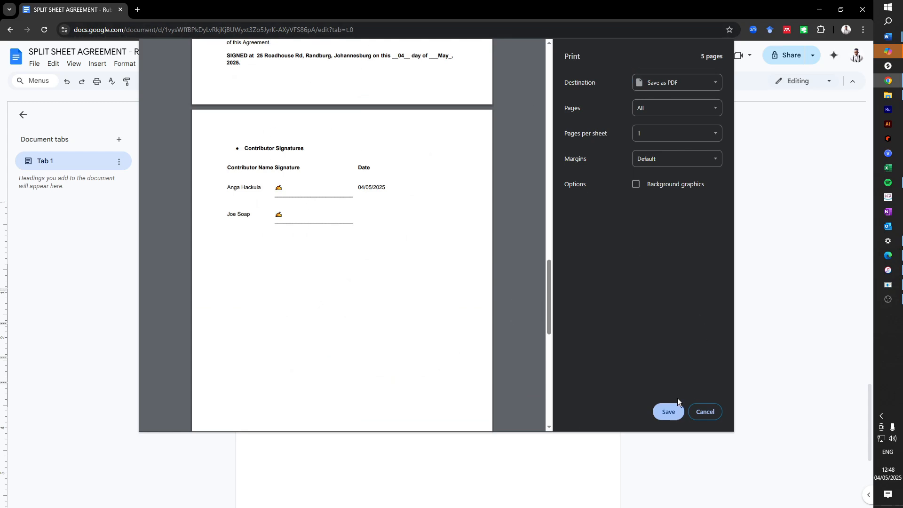
left_click(705, 412)
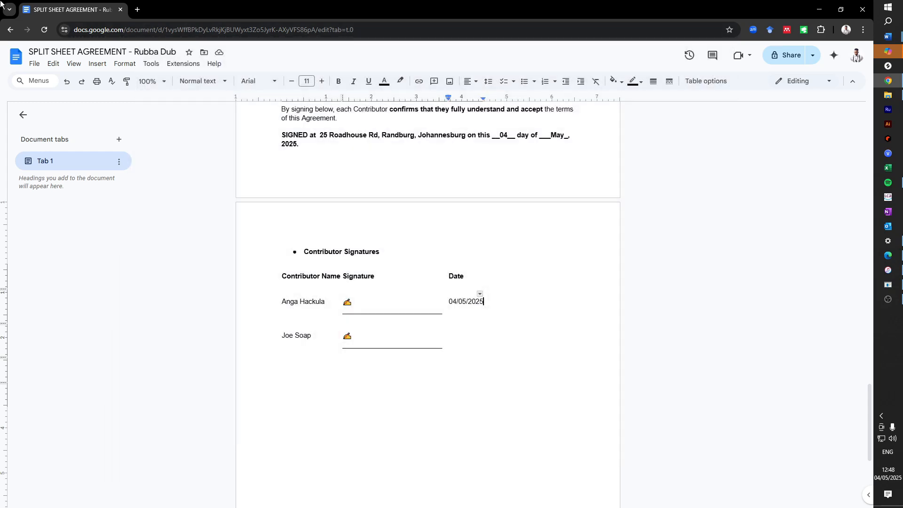
left_click(33, 64)
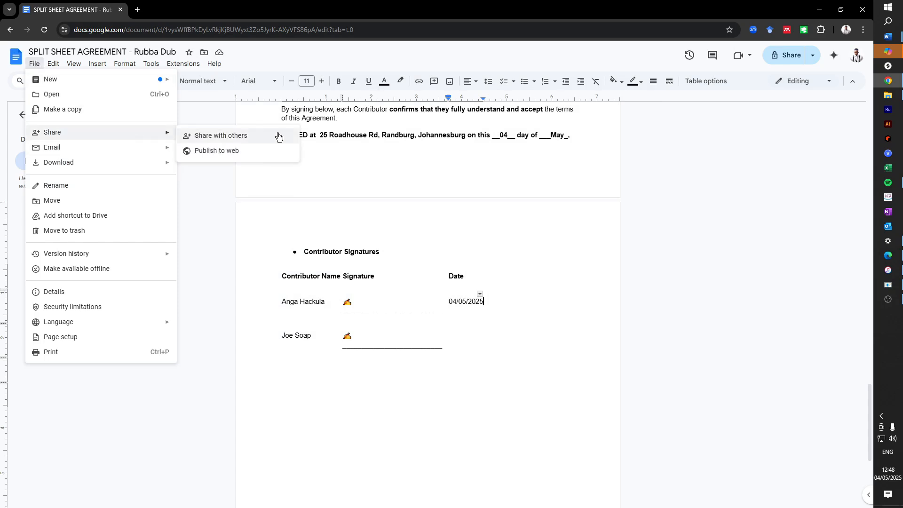